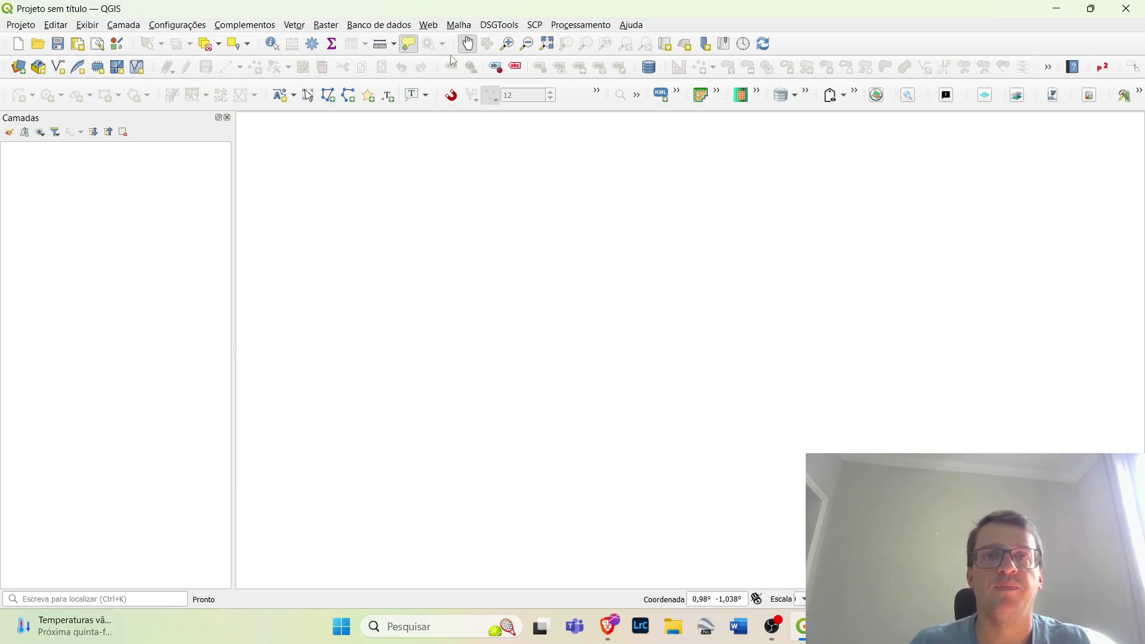
# Add the Google Hybrid basemap from QuickMapServices and examine its imagery of the São Paulo countryside around Taquaral
pyautogui.click(429, 25)
pyautogui.moveTo(435, 76)
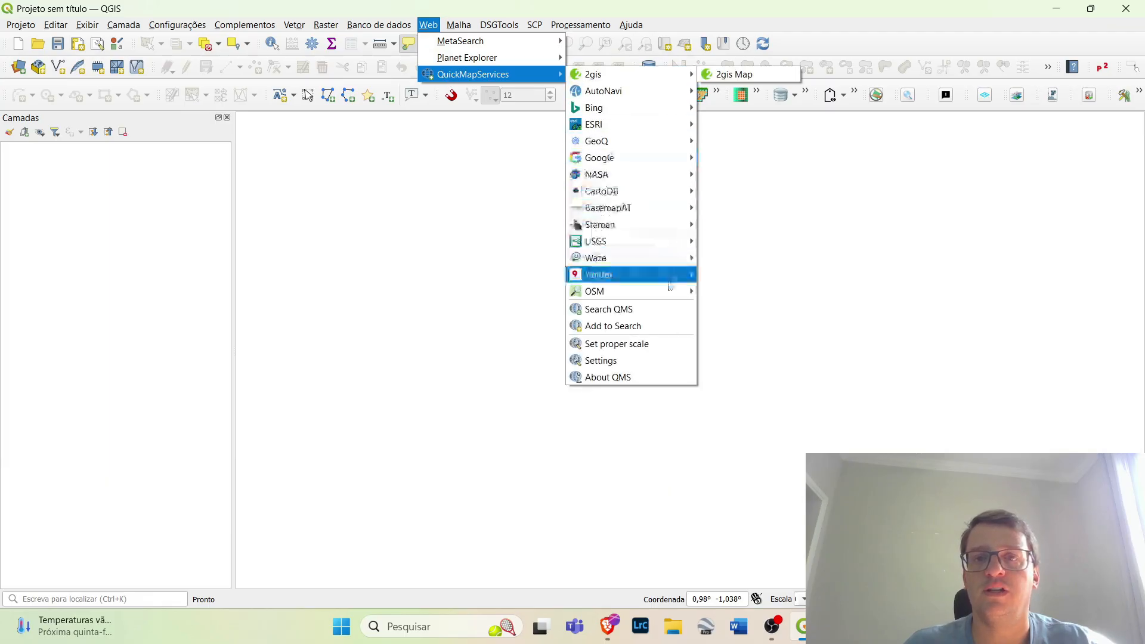
pyautogui.moveTo(668, 293)
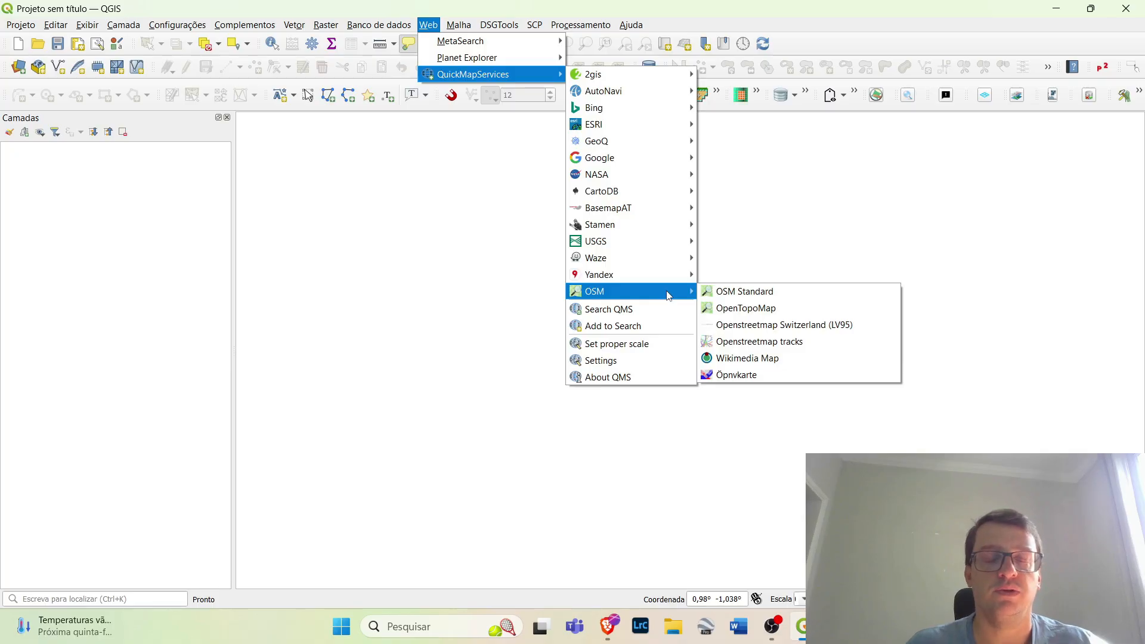
pyautogui.moveTo(623, 158)
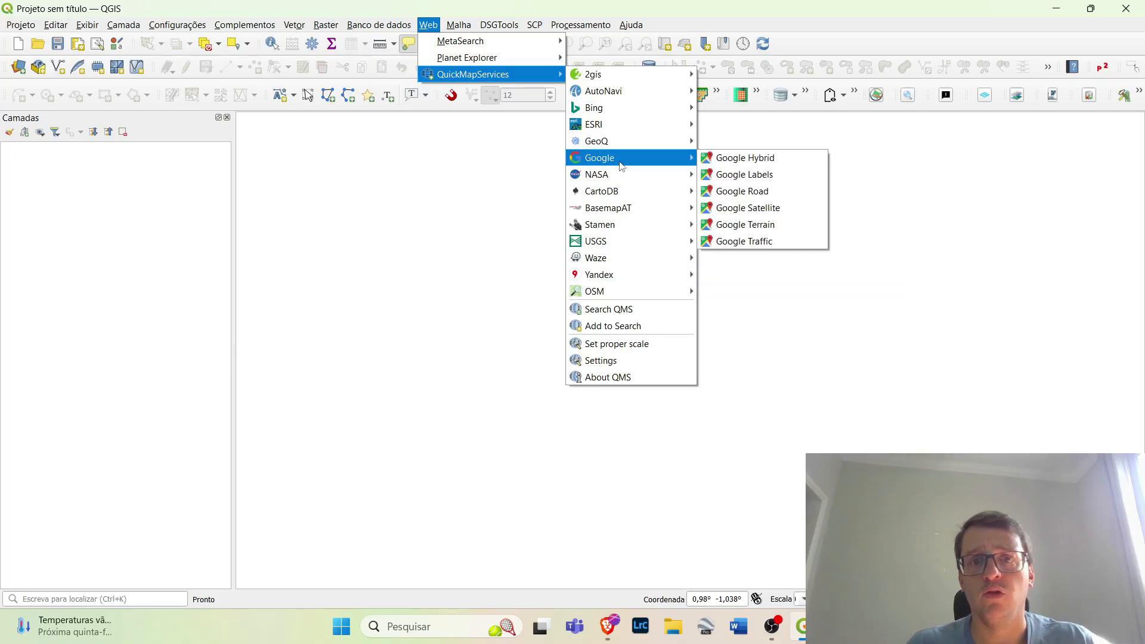
pyautogui.click(730, 158)
pyautogui.scroll(3, 650, 350)
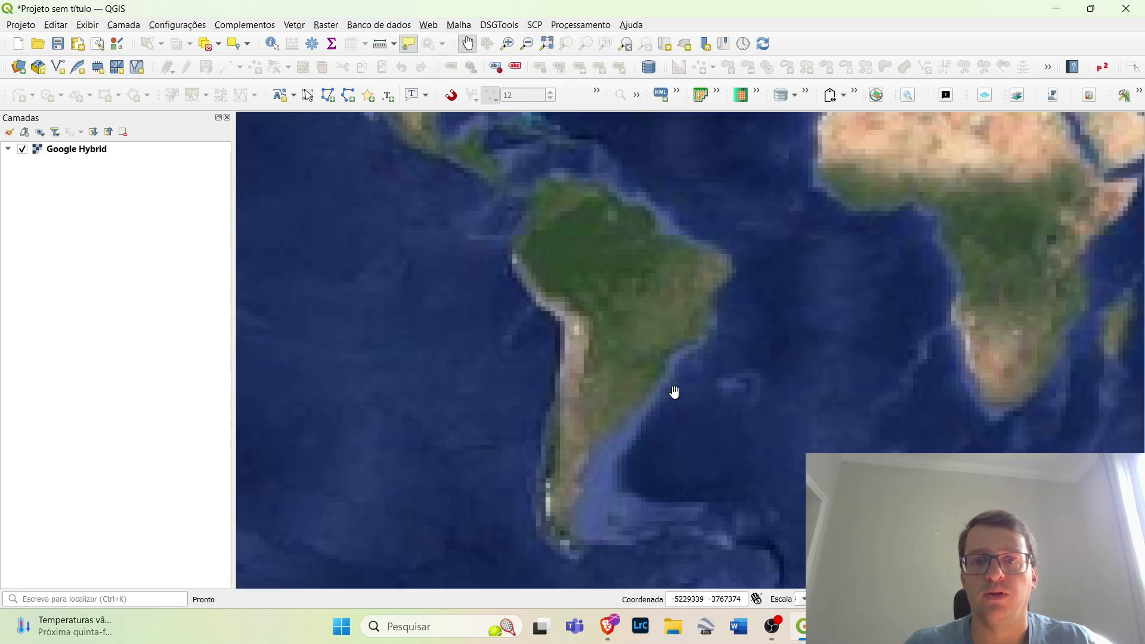
pyautogui.scroll(2, 667, 350)
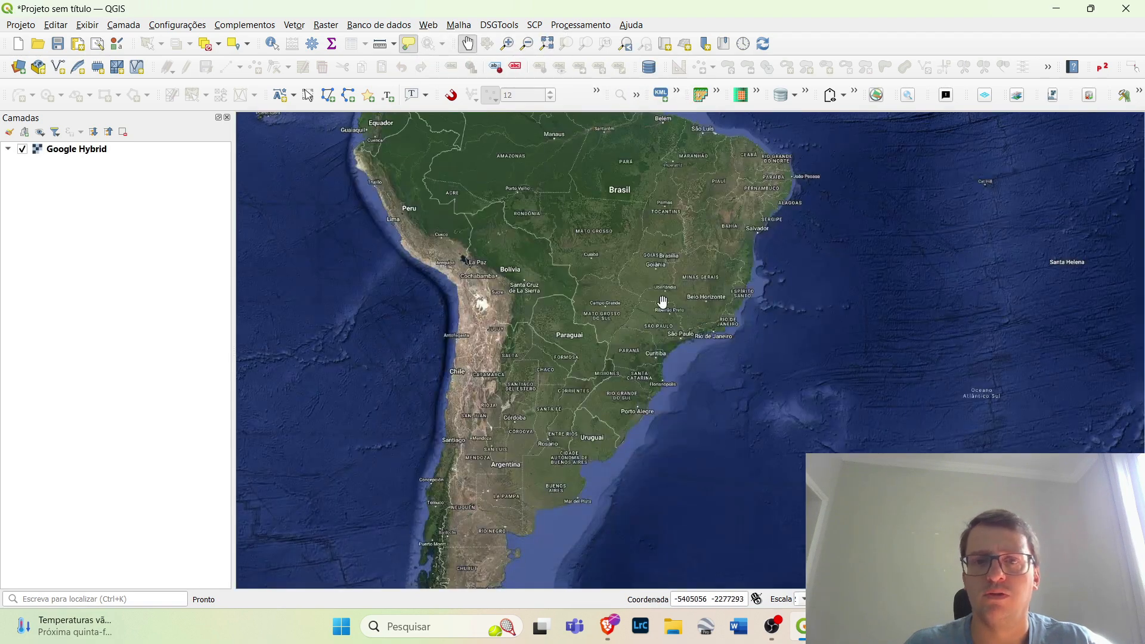
pyautogui.scroll(3, 659, 302)
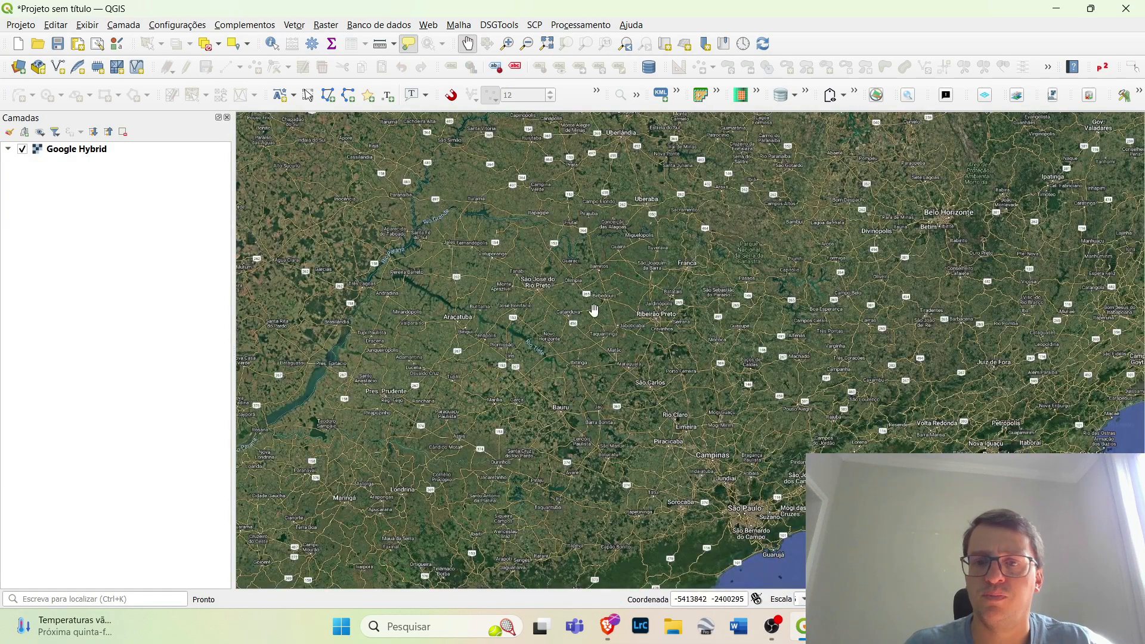
pyautogui.scroll(3, 600, 310)
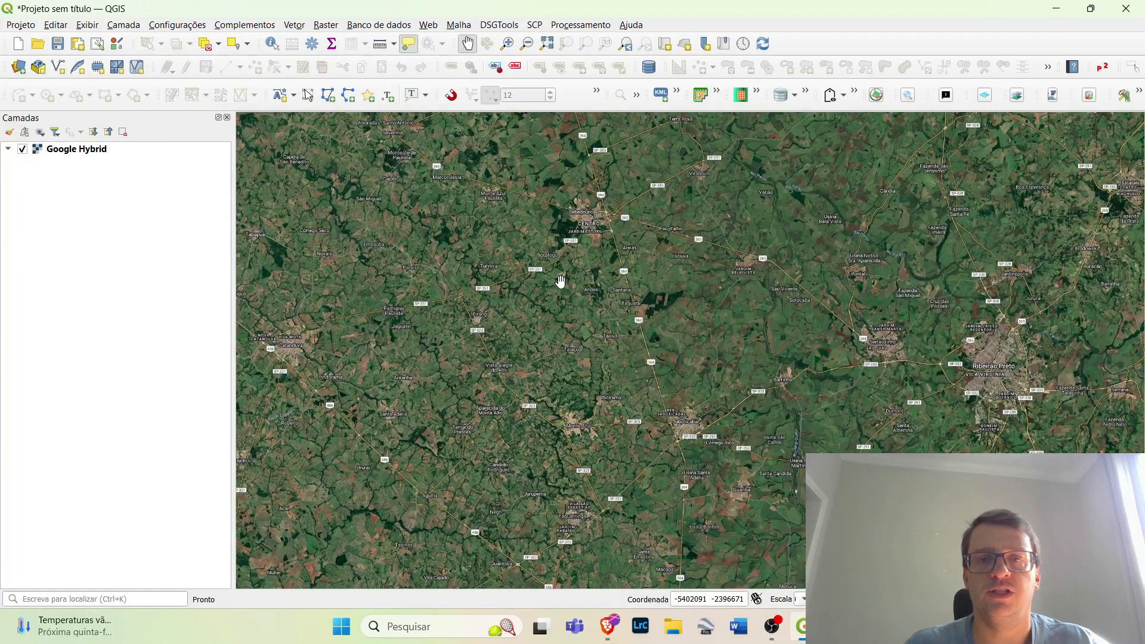
pyautogui.scroll(2, 649, 296)
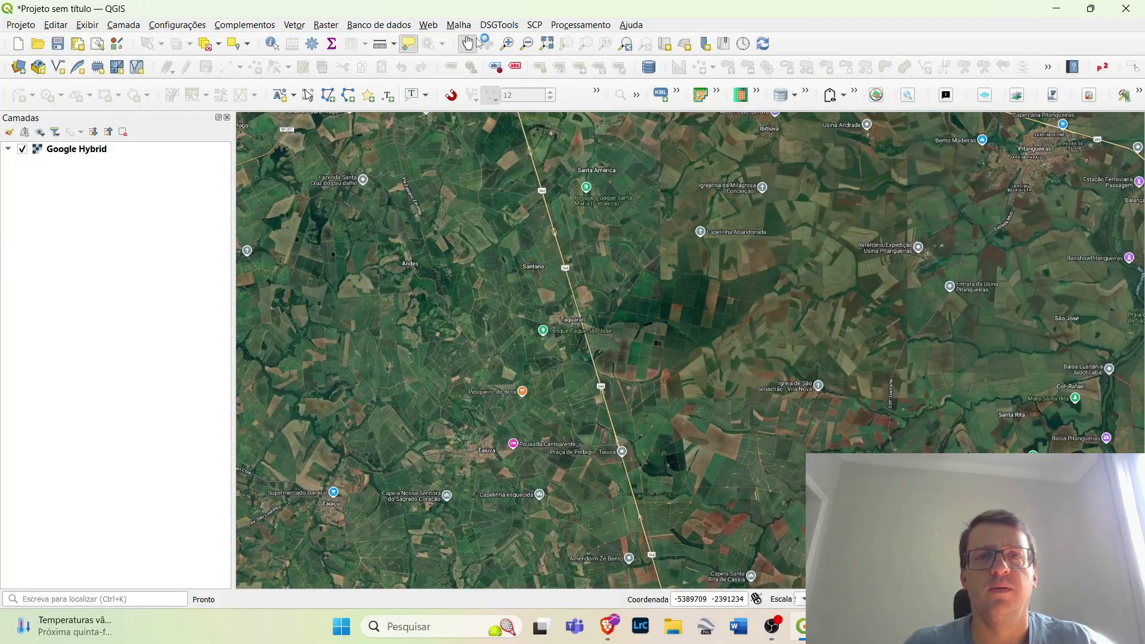
# Add the Google Traffic basemap from QuickMapServices and turn off its visibility
pyautogui.click(428, 24)
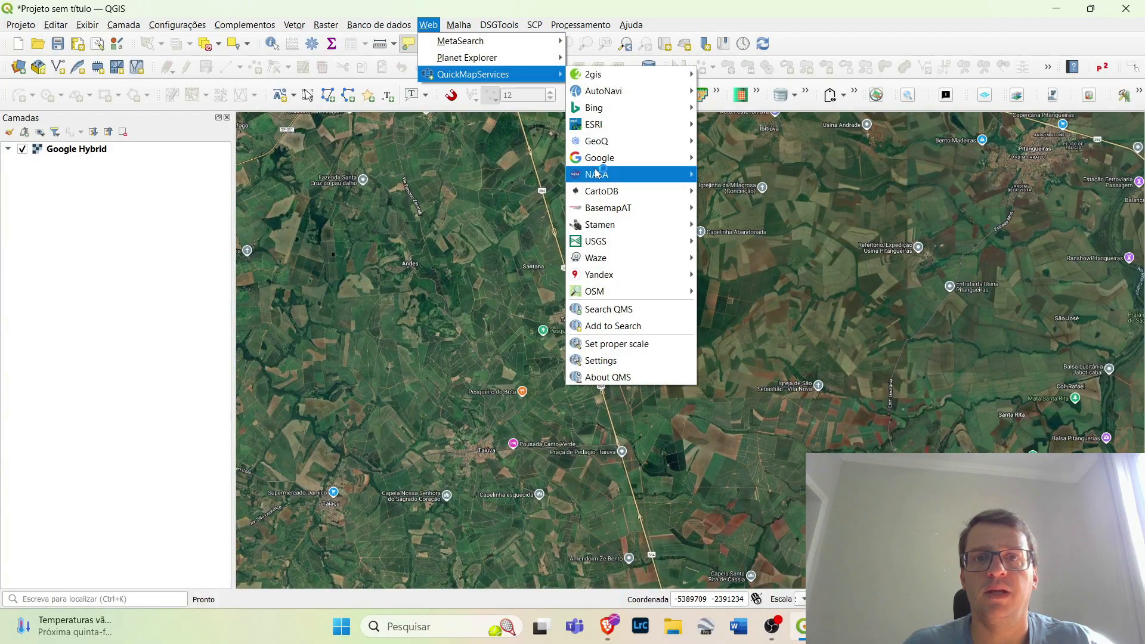
pyautogui.moveTo(599, 158)
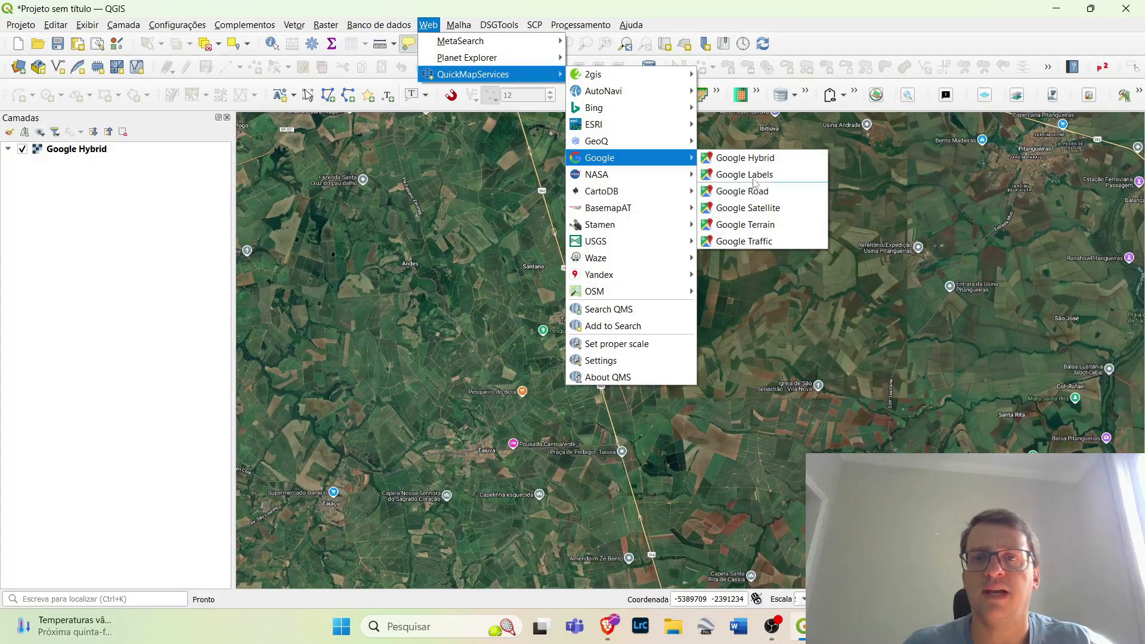
pyautogui.click(737, 241)
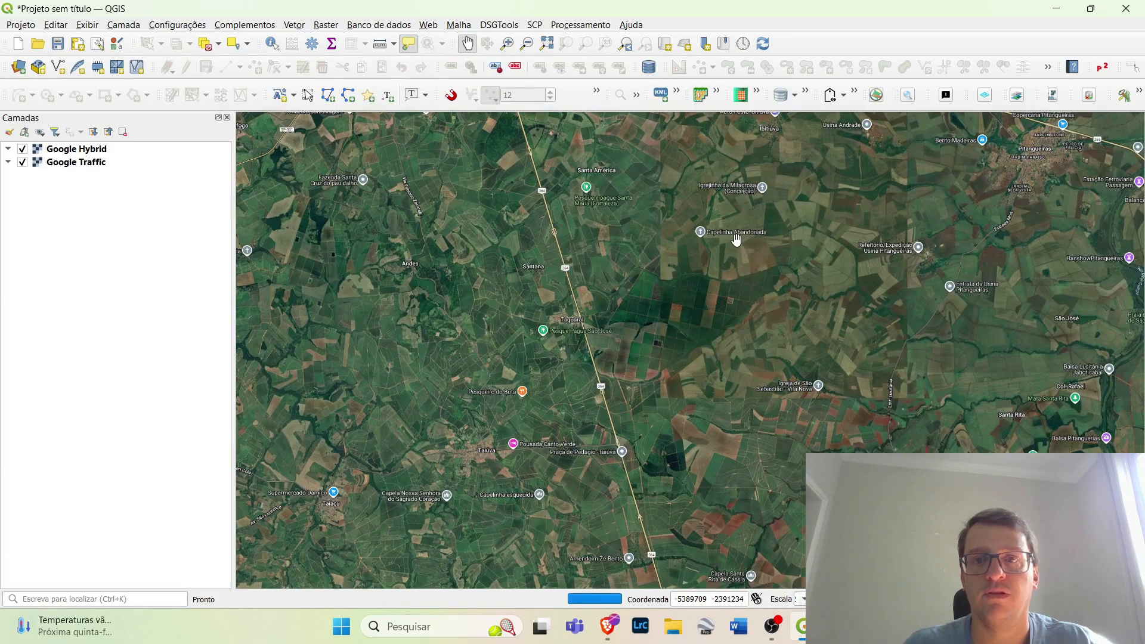
pyautogui.click(22, 162)
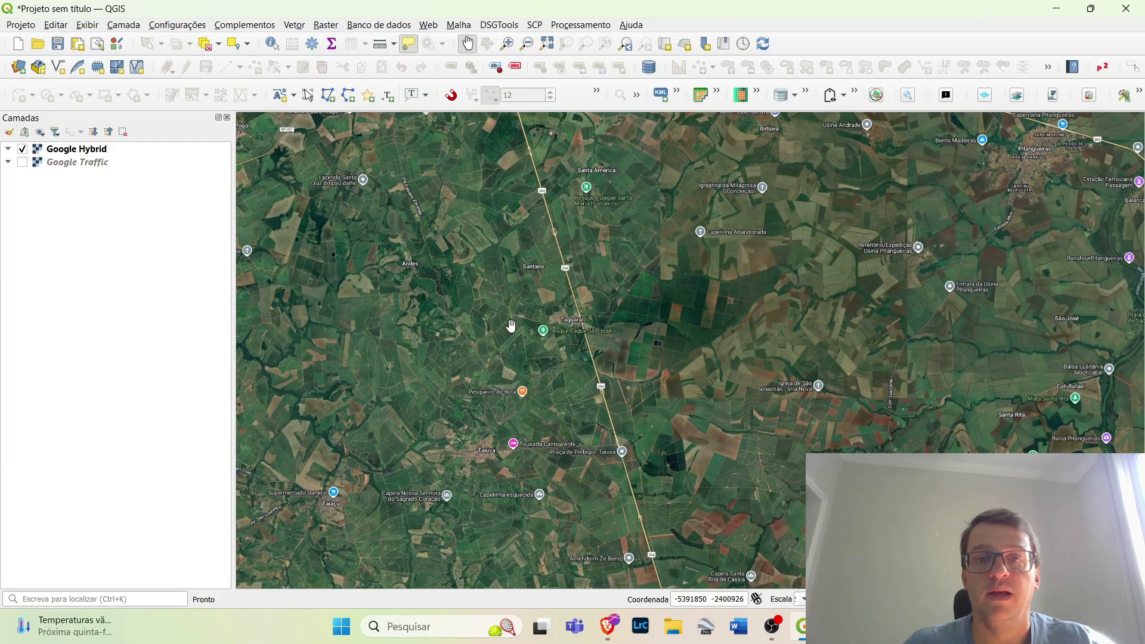
# Add the OSM Standard basemap from QuickMapServices and hide the Google Hybrid layer to examine the OSM map
pyautogui.scroll(1, 594, 387)
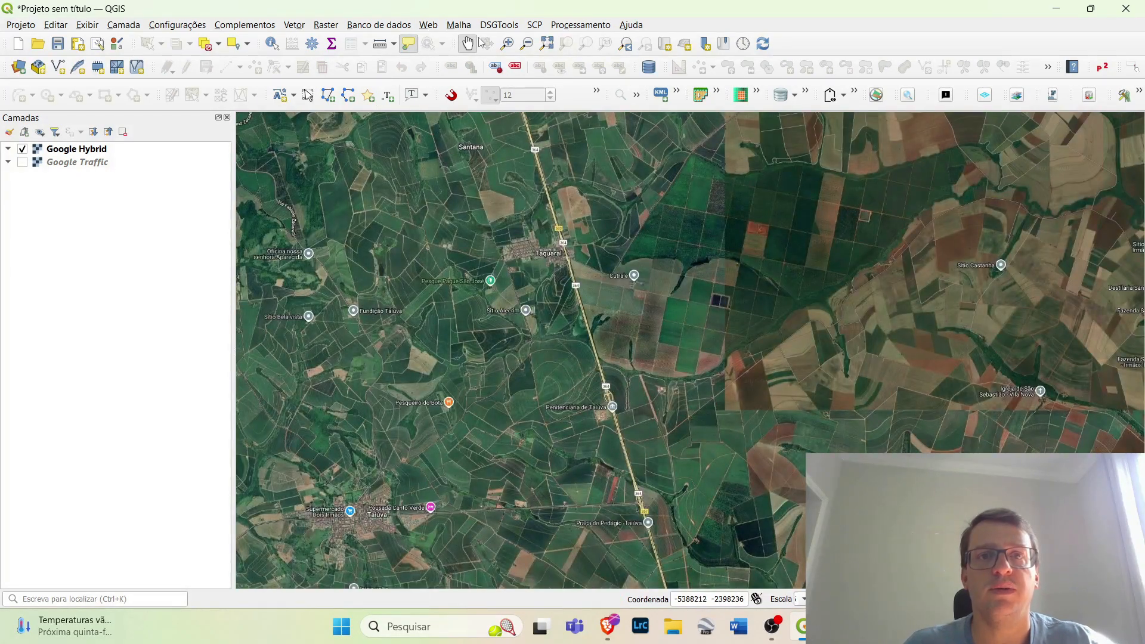
pyautogui.click(431, 27)
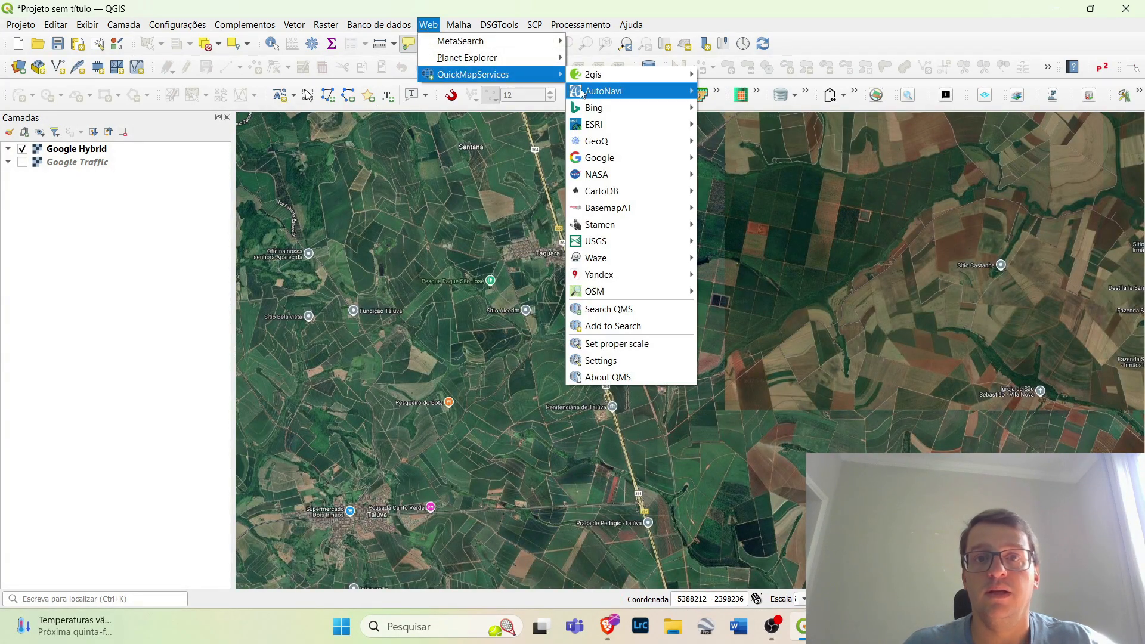
pyautogui.moveTo(601, 301)
pyautogui.click(714, 292)
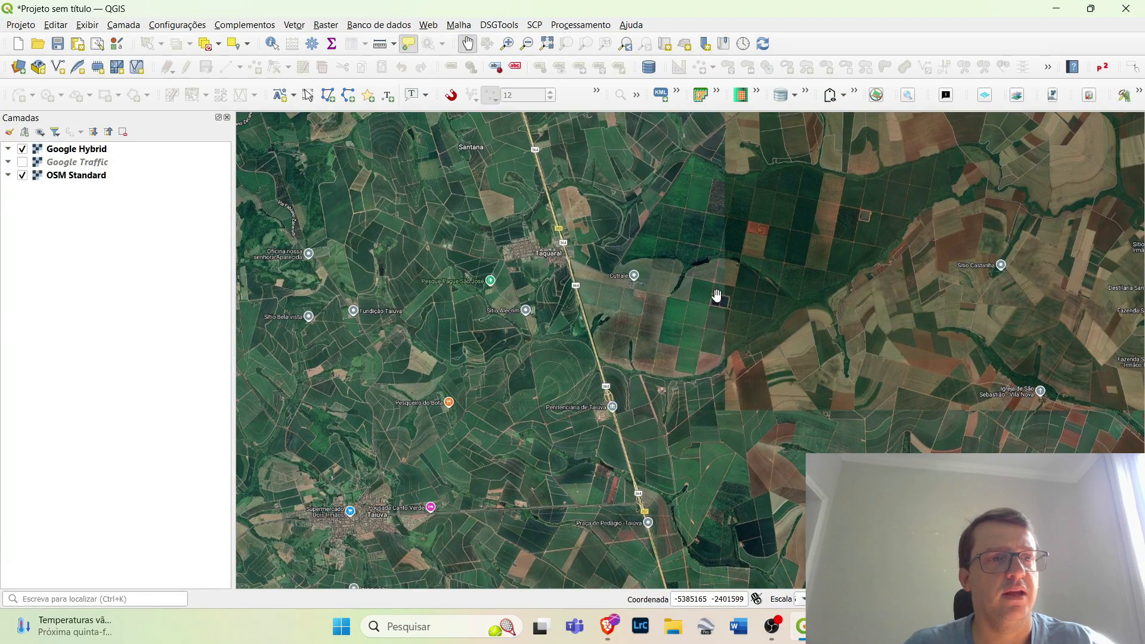
pyautogui.click(23, 148)
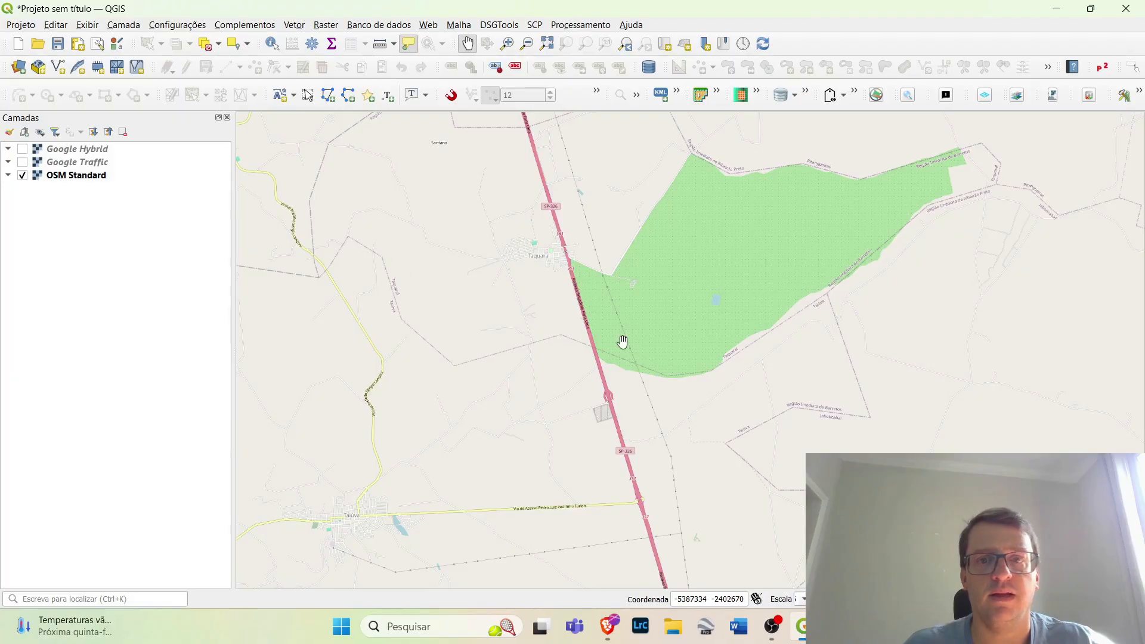
pyautogui.scroll(-2, 619, 324)
pyautogui.scroll(1, 614, 343)
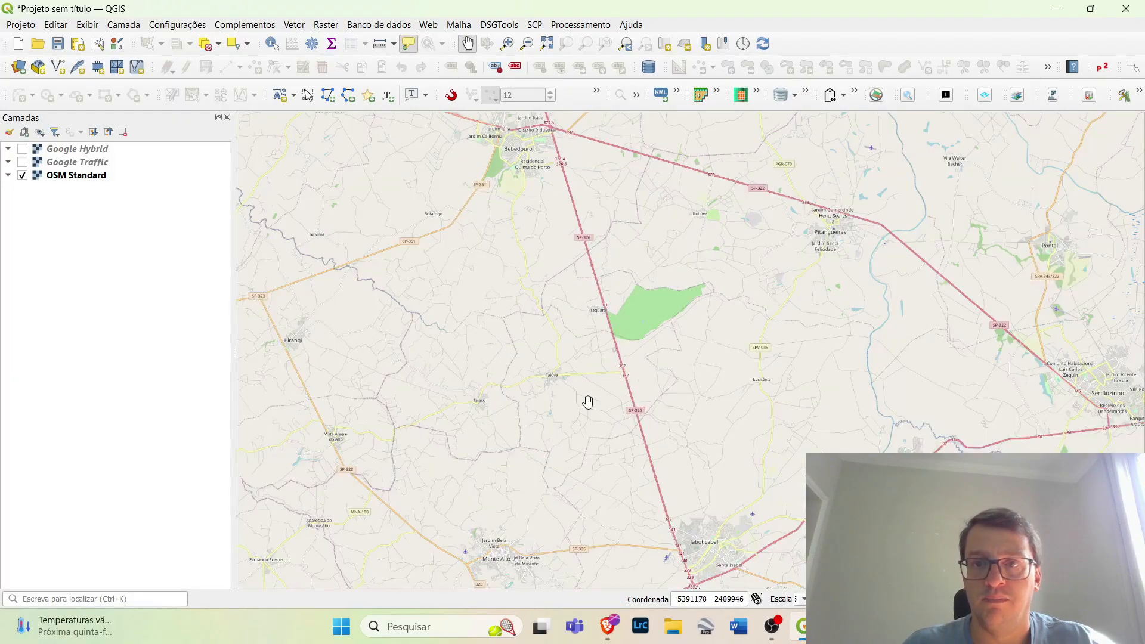
pyautogui.scroll(1, 905, 215)
pyautogui.scroll(1, 645, 165)
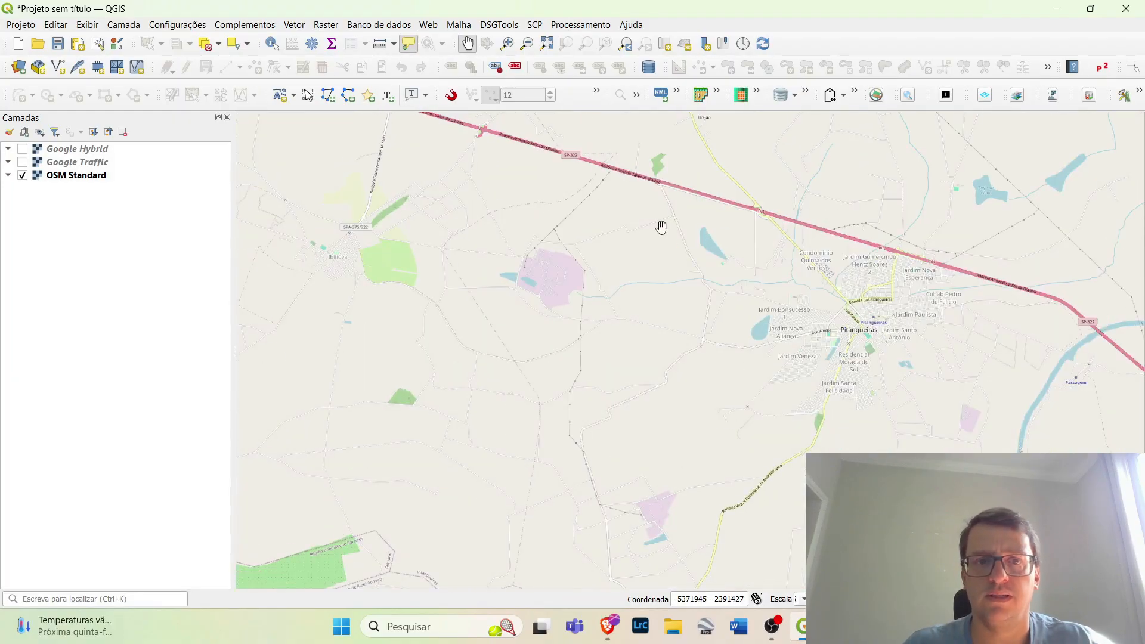
# Add the Waze (World) basemap from QuickMapServices and hide the OSM Standard layer
pyautogui.click(428, 26)
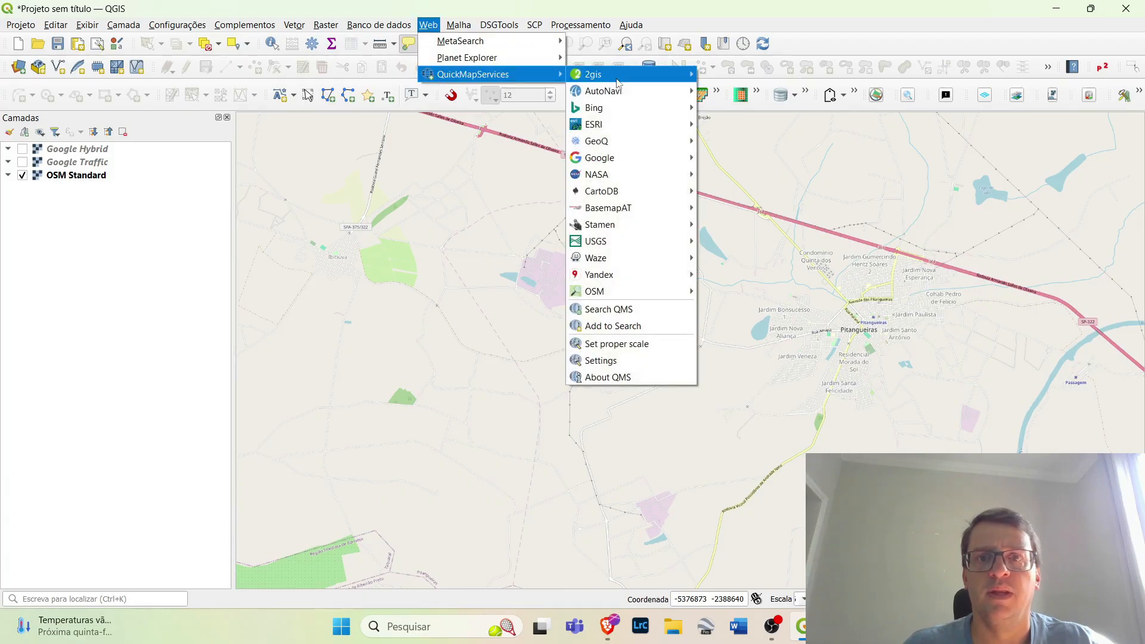
pyautogui.moveTo(595, 249)
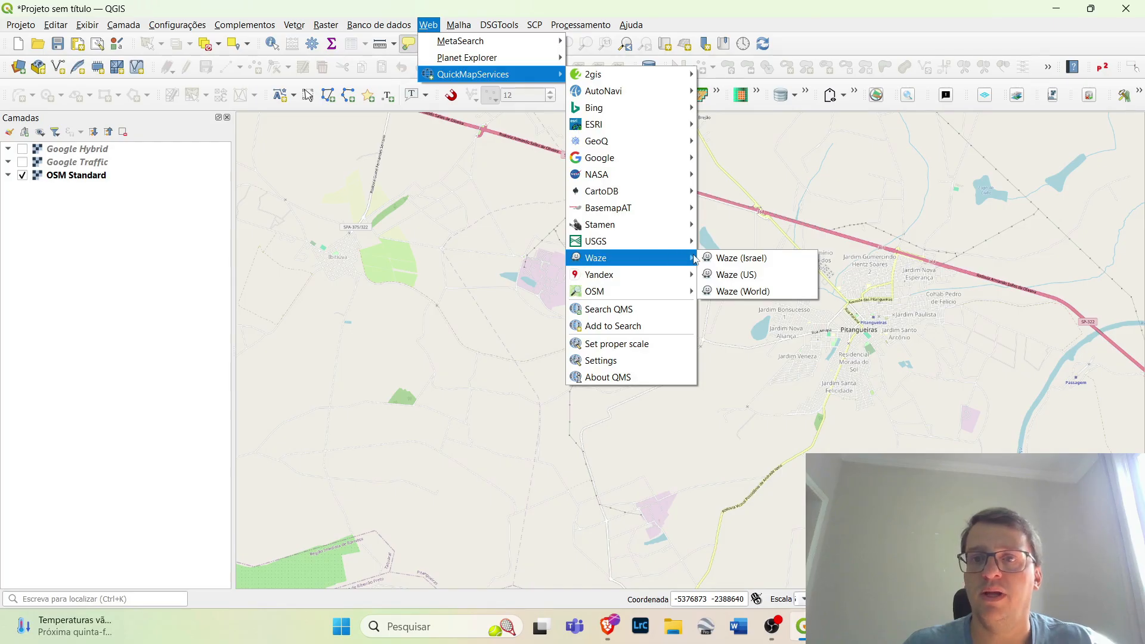
pyautogui.click(724, 292)
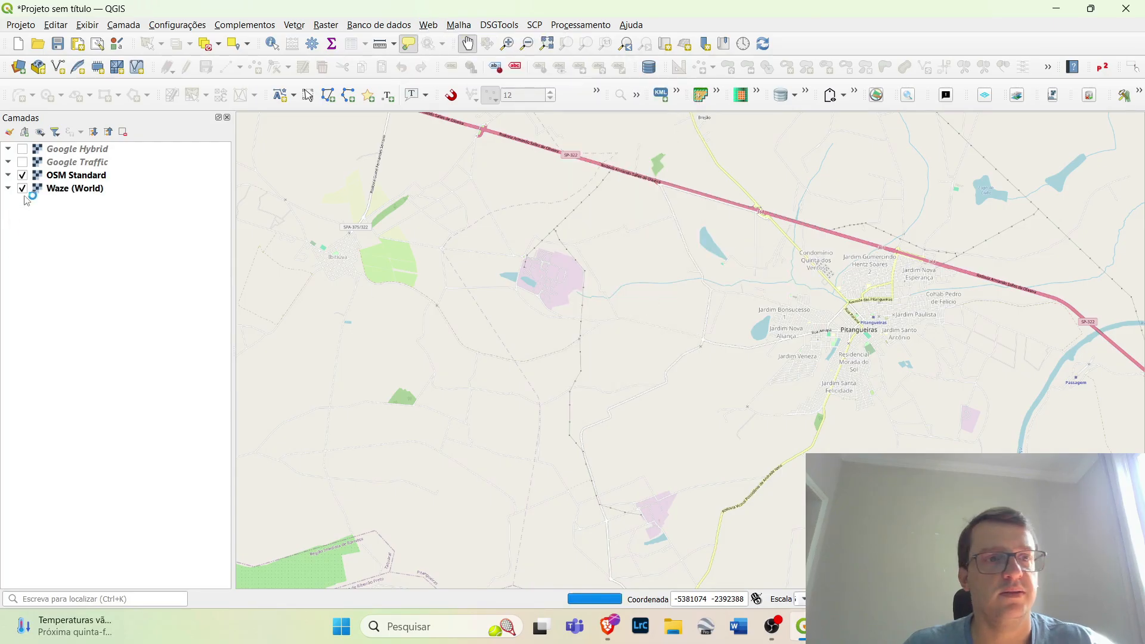
pyautogui.click(22, 175)
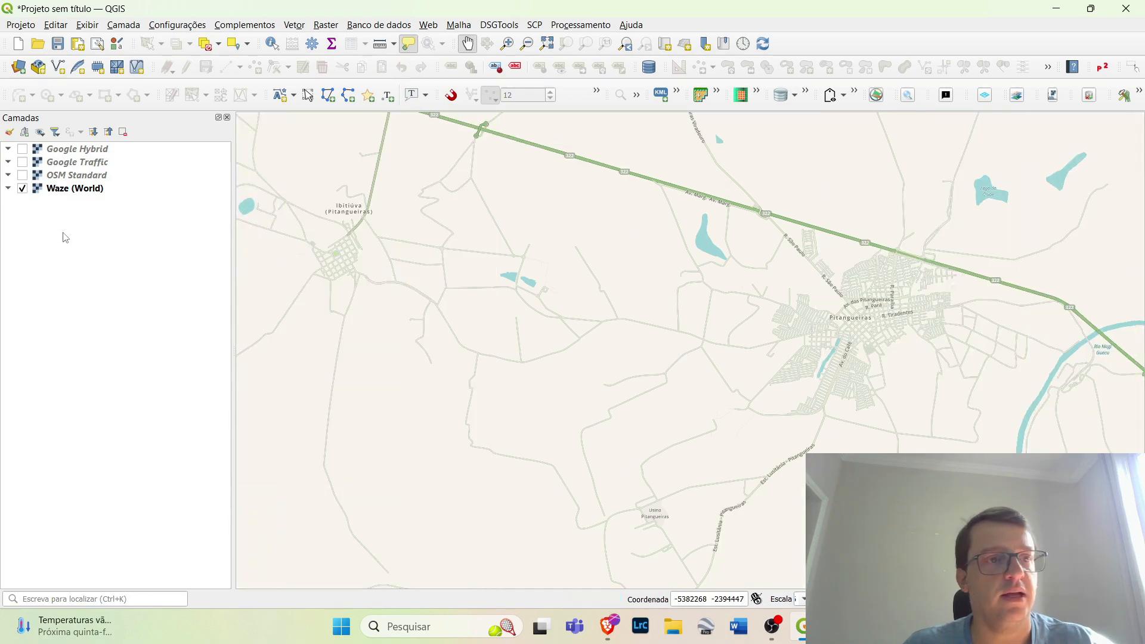
pyautogui.scroll(-2, 543, 292)
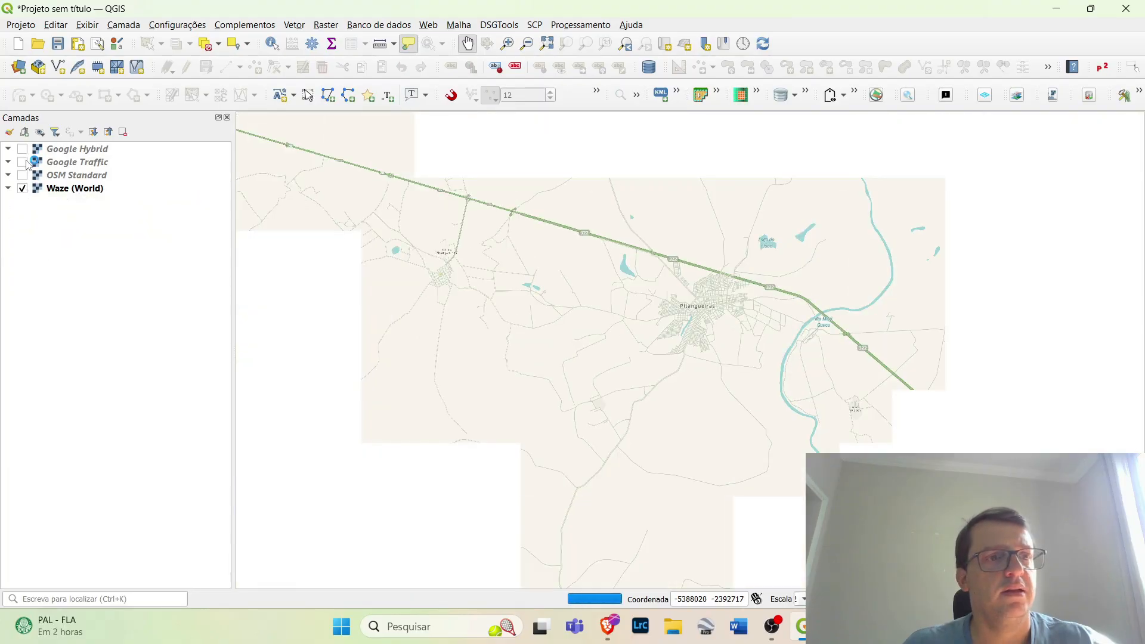
# Review the basemap providers offered by QuickMapServices, including the OSM, GeoQ and ESRI lists, without adding a layer
pyautogui.click(425, 24)
pyautogui.moveTo(477, 74)
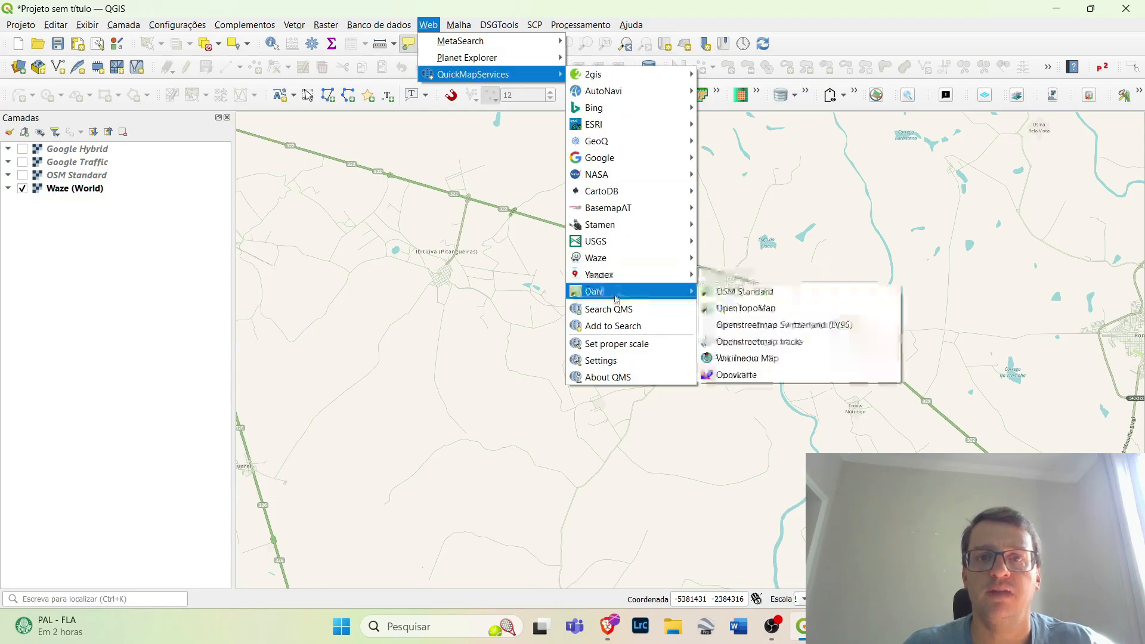
pyautogui.click(532, 23)
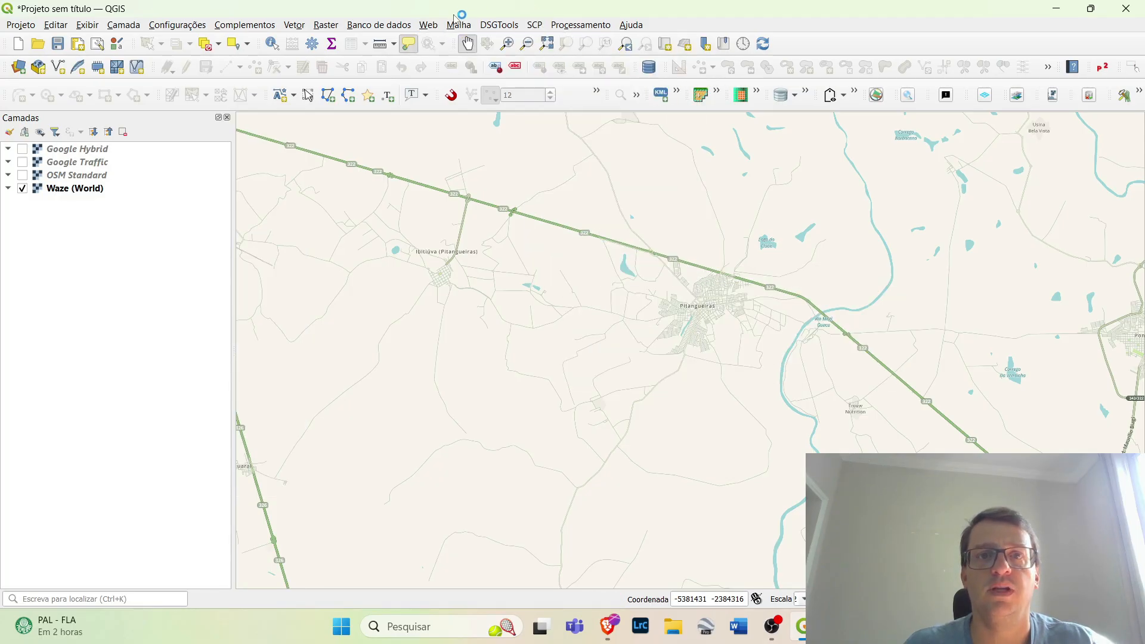
pyautogui.click(428, 25)
pyautogui.moveTo(451, 74)
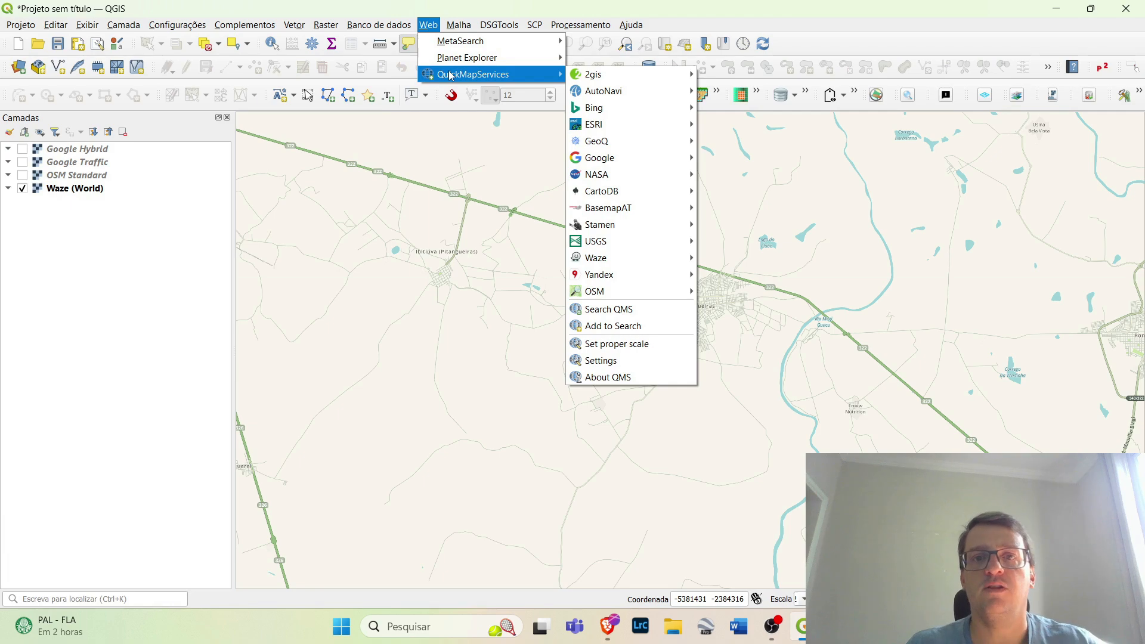
pyautogui.moveTo(591, 110)
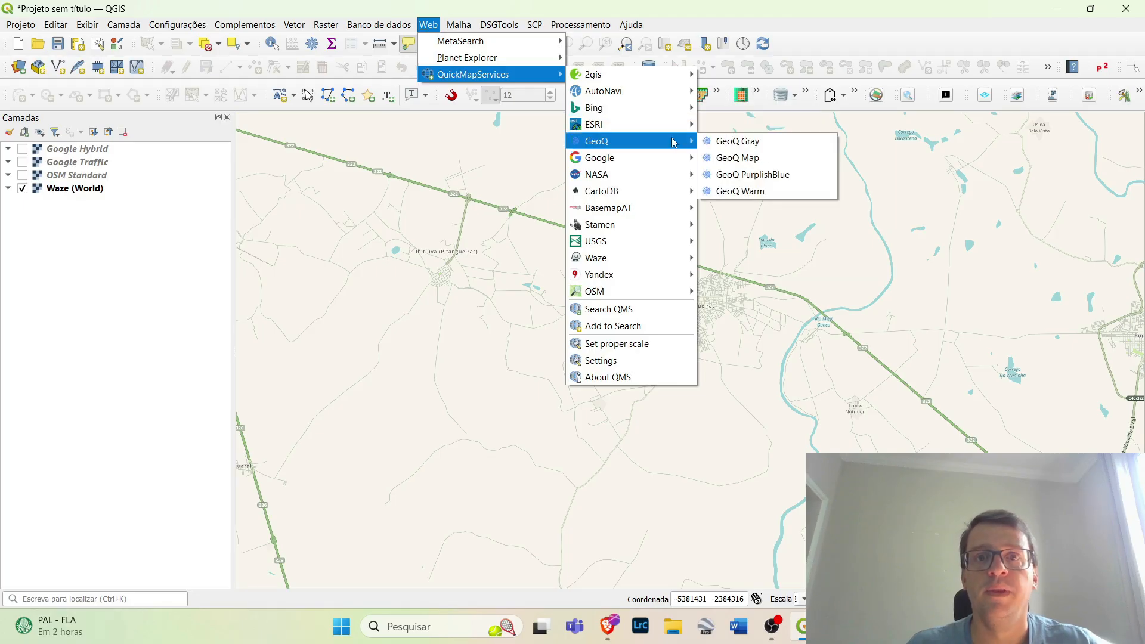
pyautogui.moveTo(662, 126)
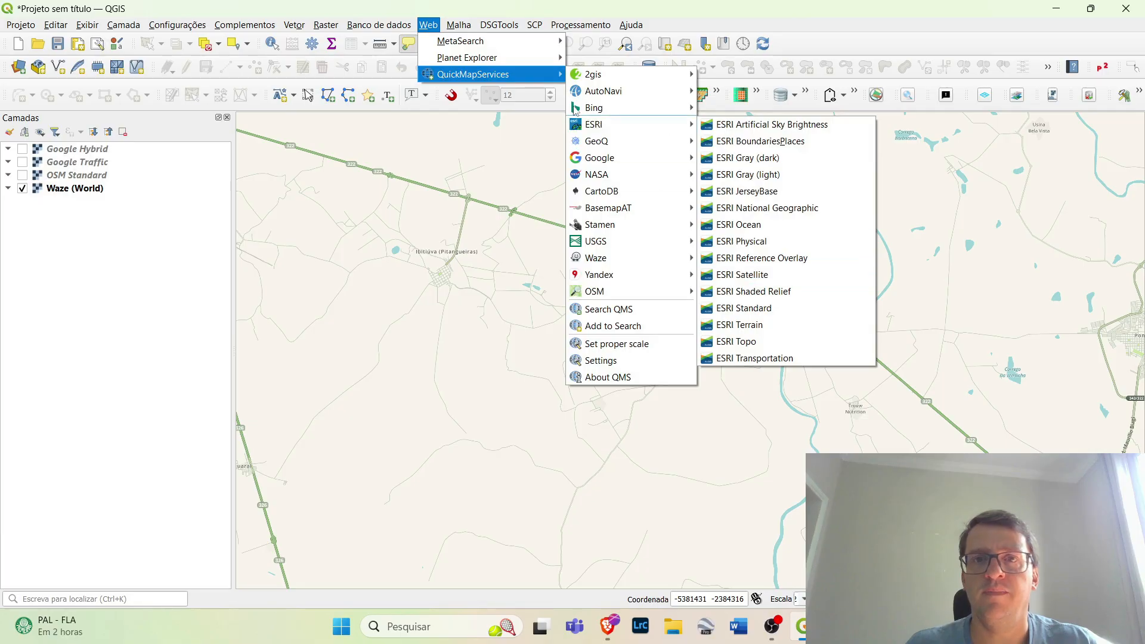
pyautogui.click(434, 7)
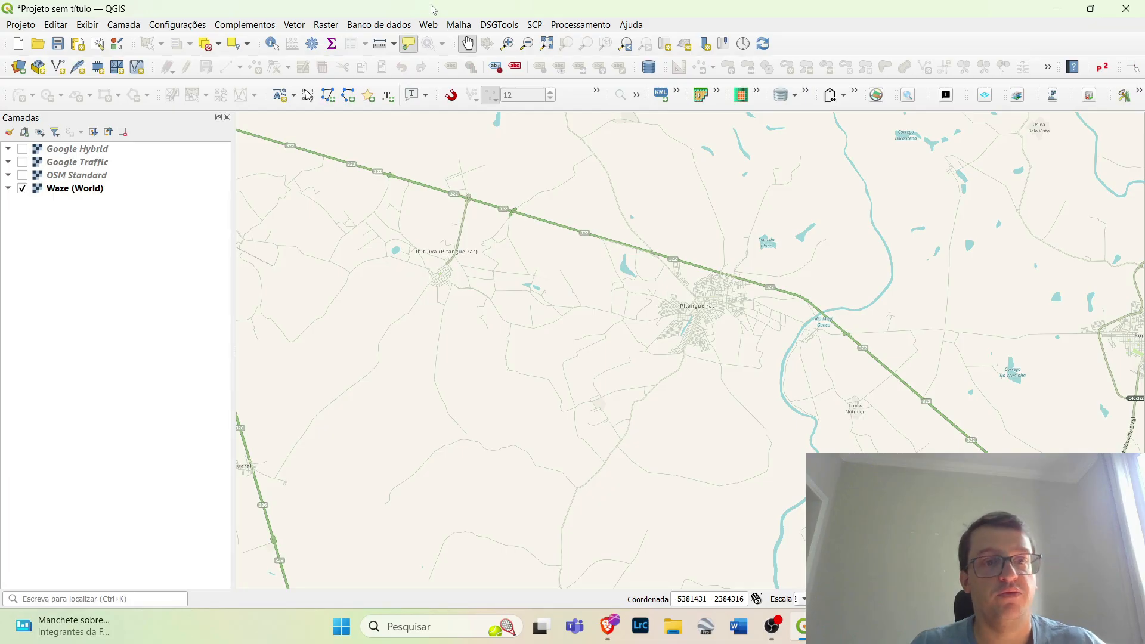
# Load the BDGEx 1:50.000 topographic charts through DSGTools and examine the chart detail around Pitangueiras
pyautogui.click(503, 29)
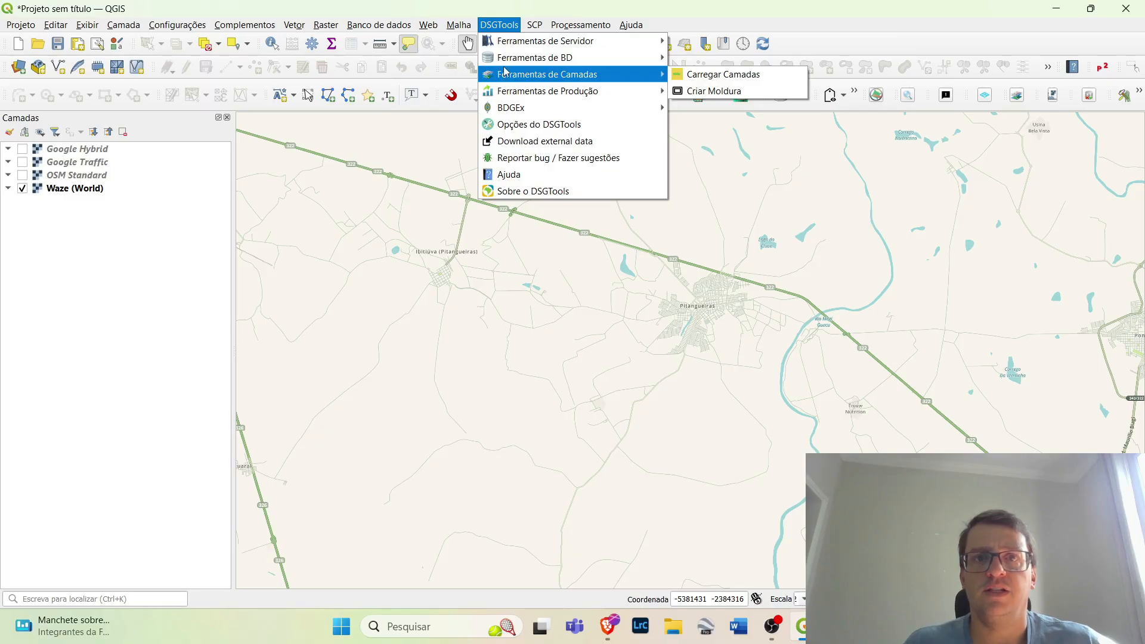
pyautogui.moveTo(508, 111)
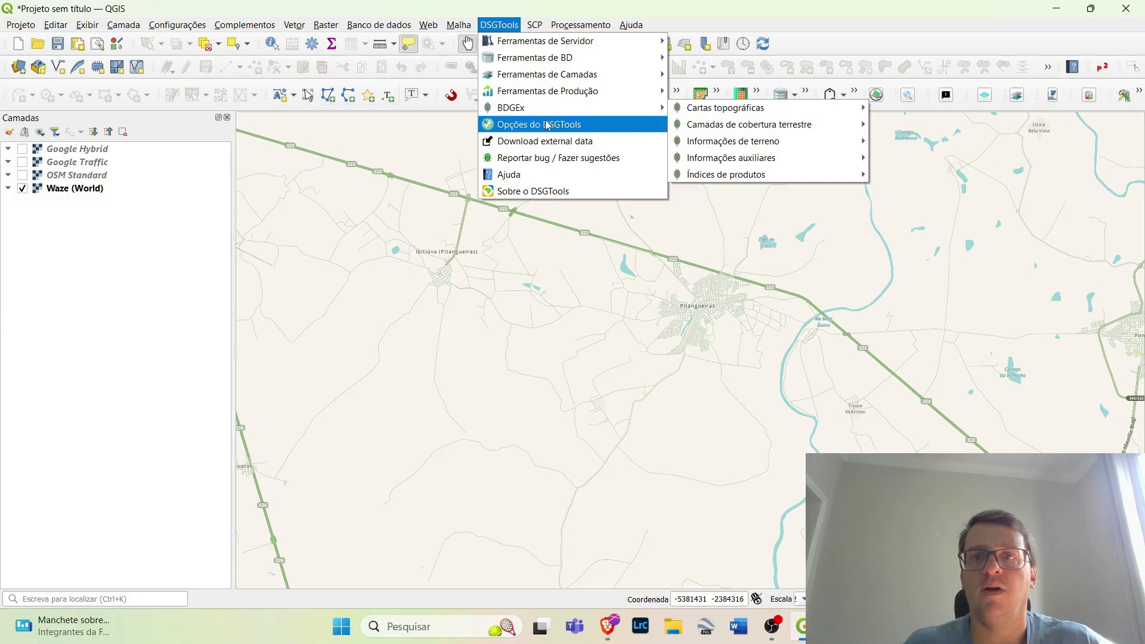
pyautogui.moveTo(709, 112)
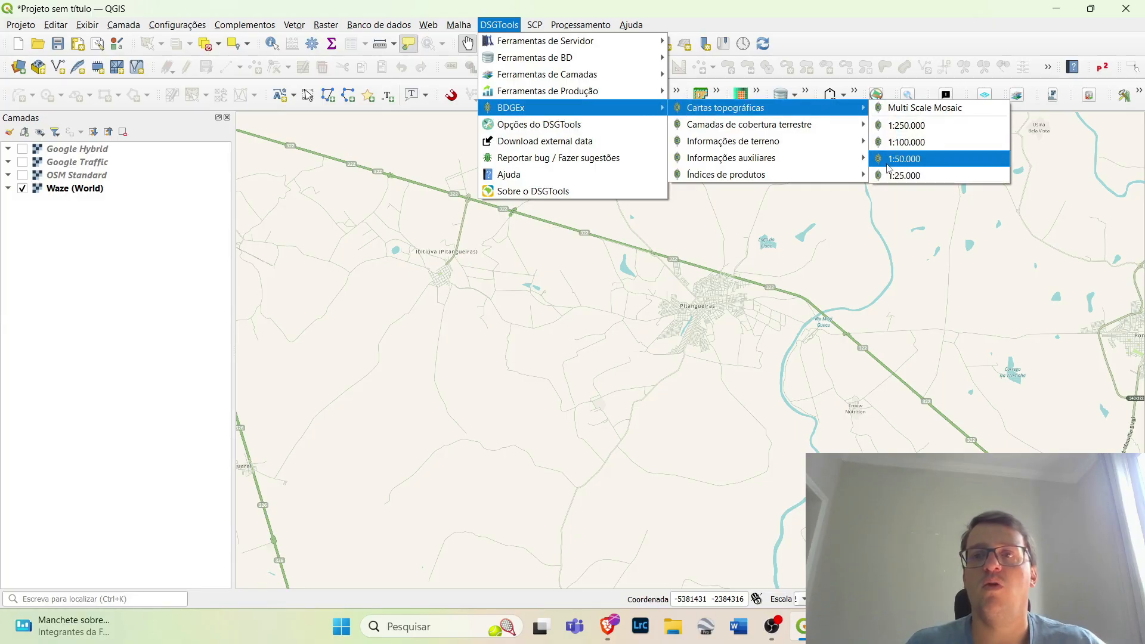
pyautogui.click(906, 167)
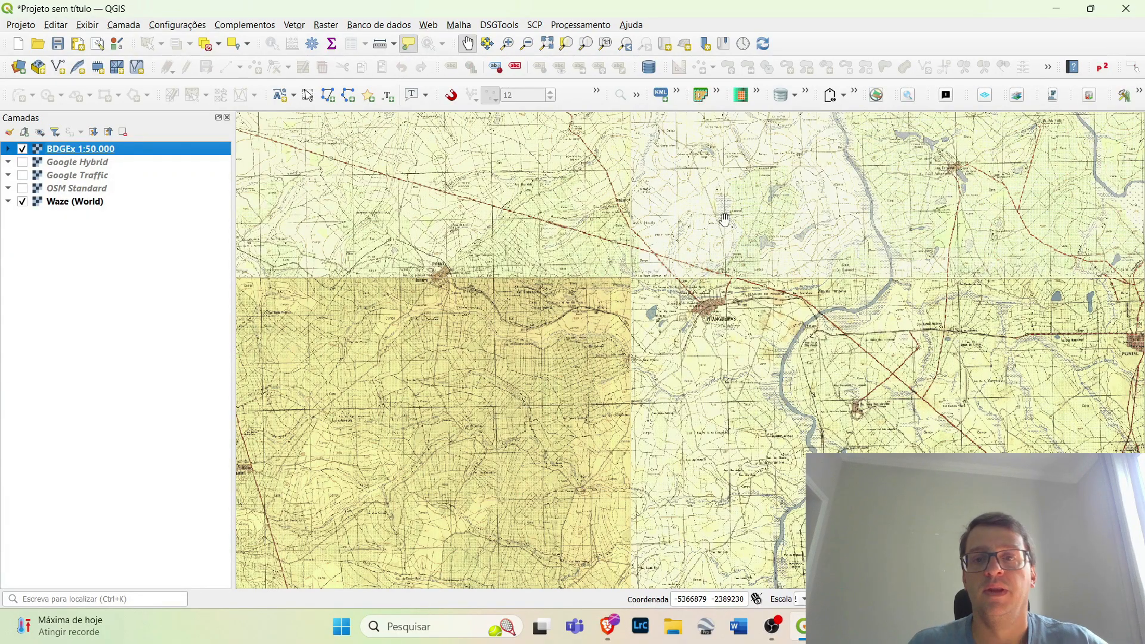
pyautogui.scroll(1, 702, 288)
pyautogui.scroll(1, 704, 288)
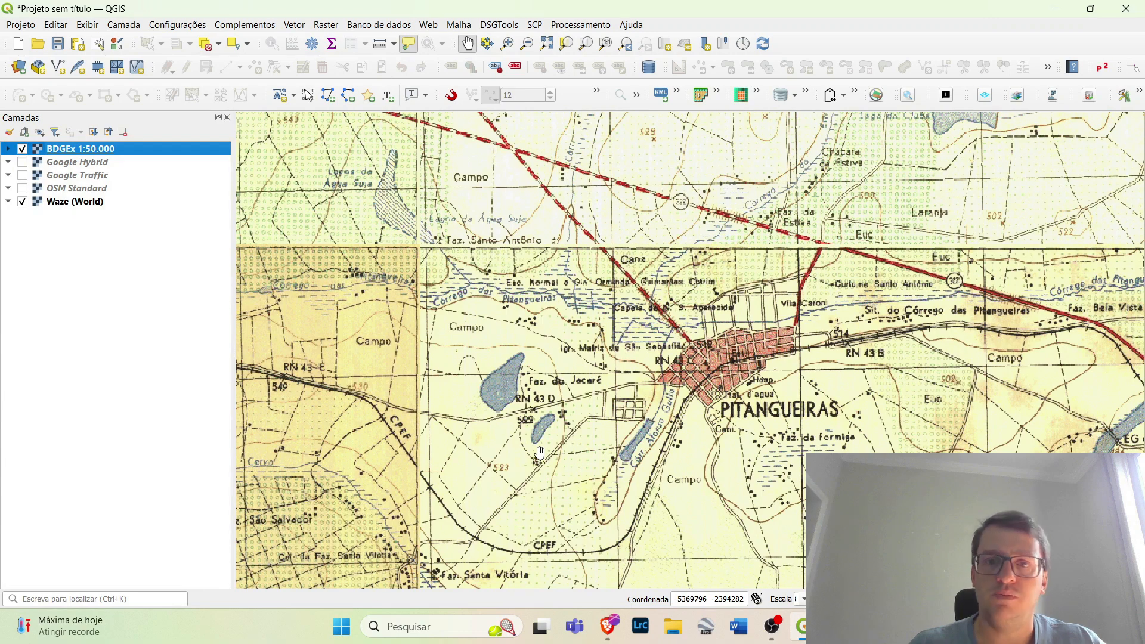
pyautogui.scroll(-2, 608, 389)
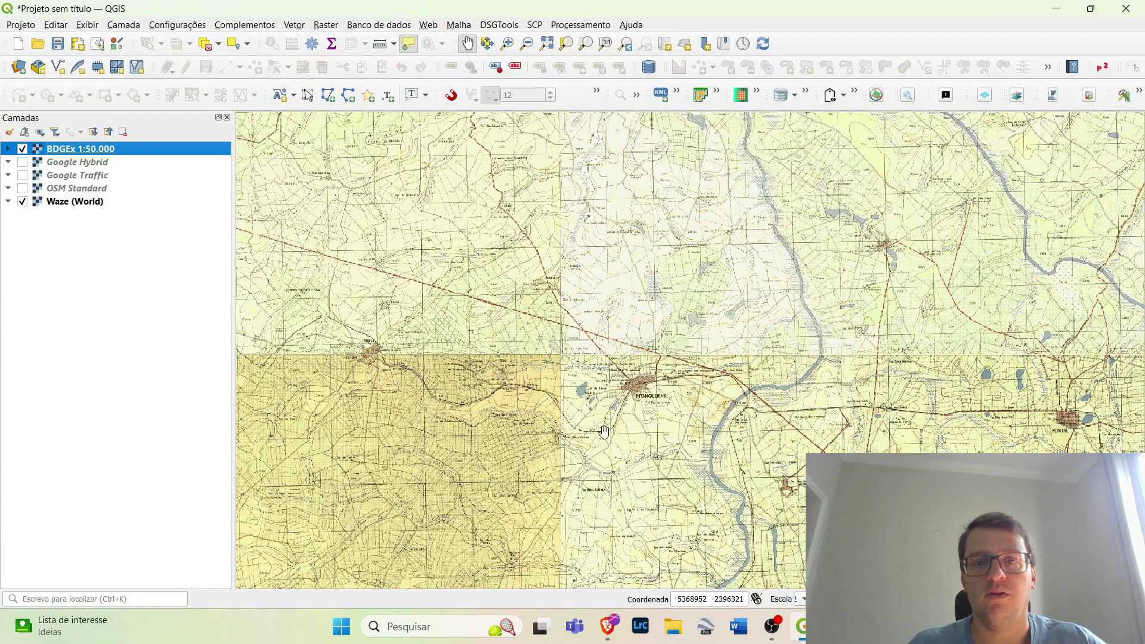
# Hide the Waze (World) layer and examine the overall coverage of the BDGEx 1:50.000 charts
pyautogui.scroll(-2, 587, 400)
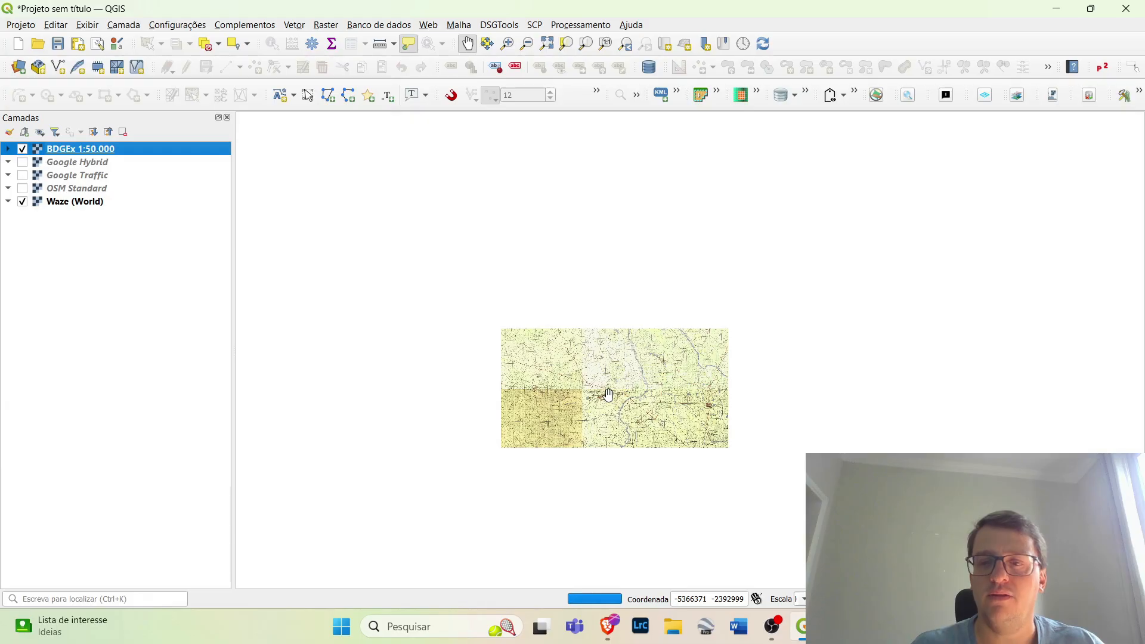
pyautogui.scroll(1, 608, 395)
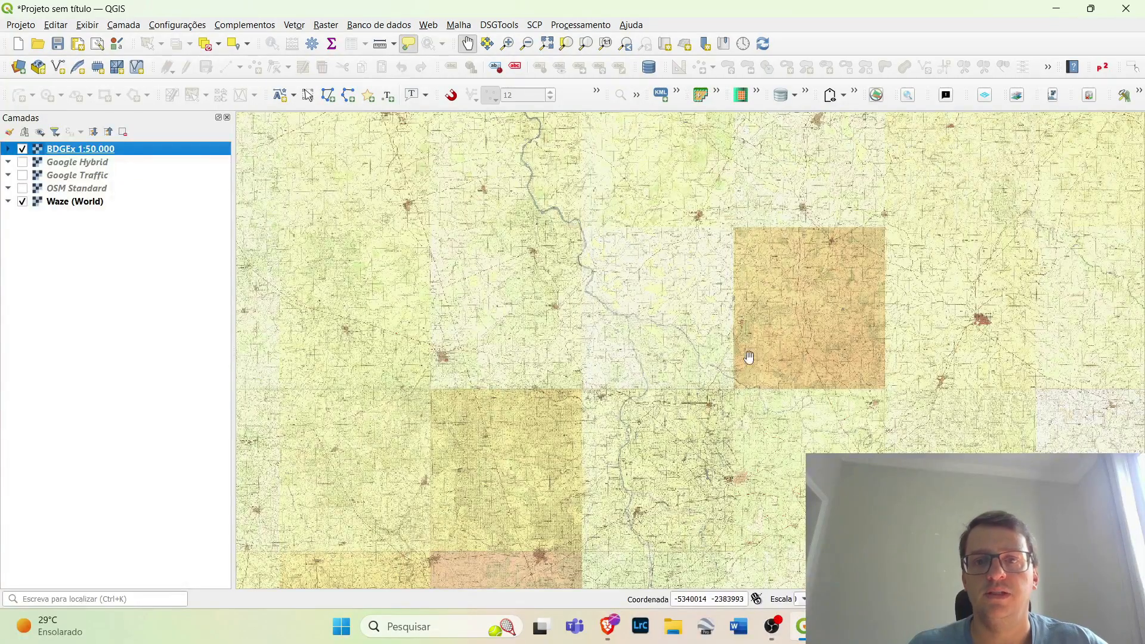
pyautogui.scroll(-5, 557, 372)
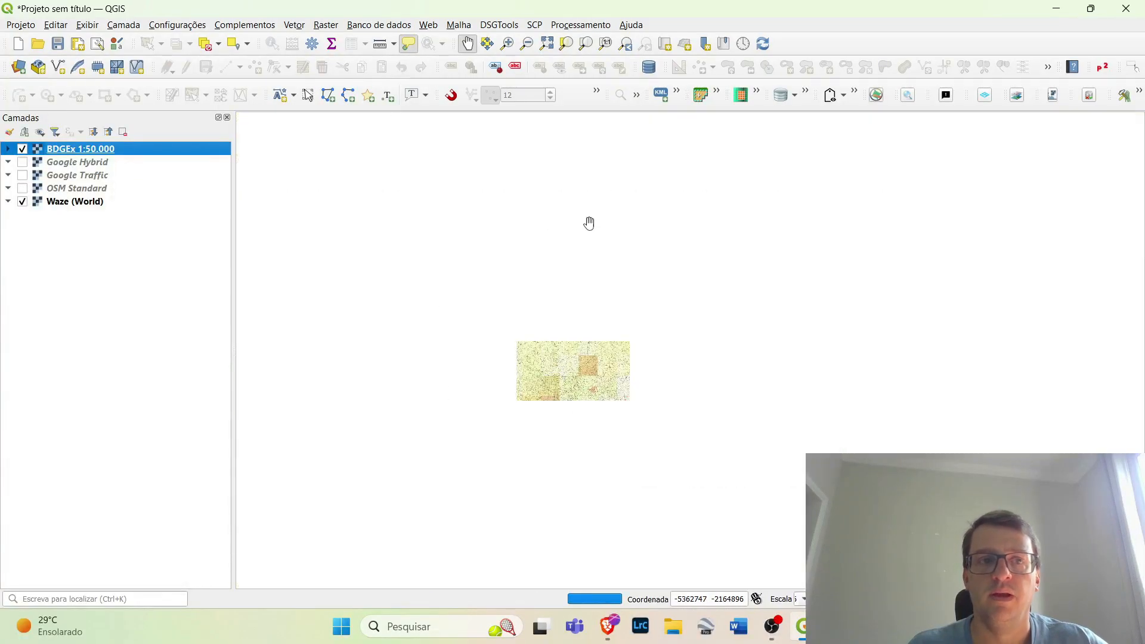
pyautogui.click(22, 201)
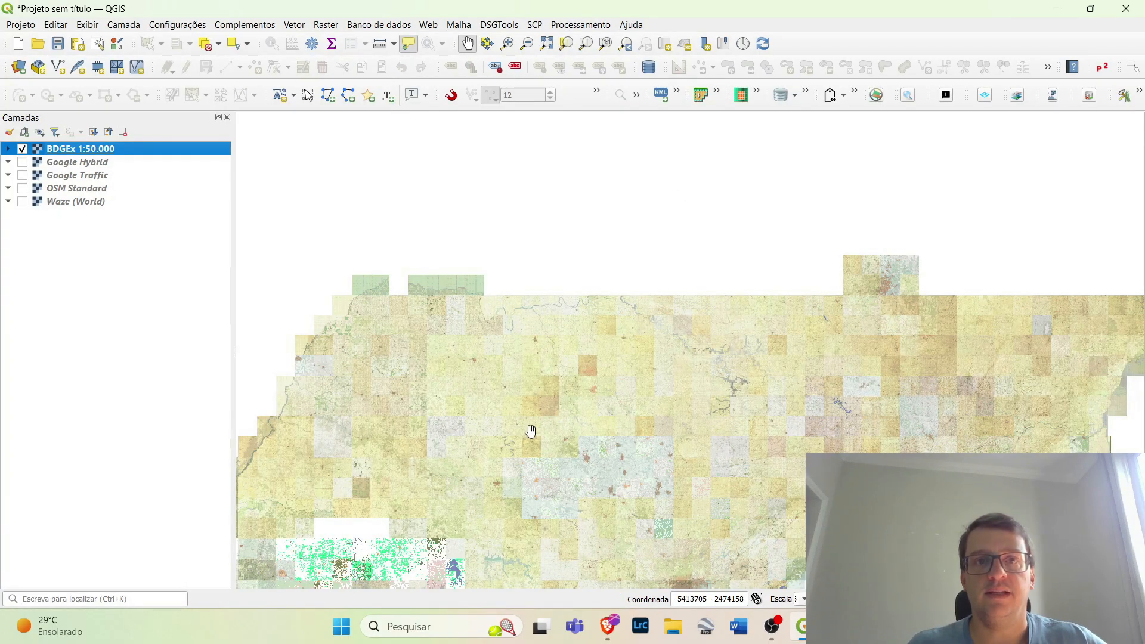
# Review the BDGEx topographic chart scales offered by DSGTools without loading another layer
pyautogui.click(499, 25)
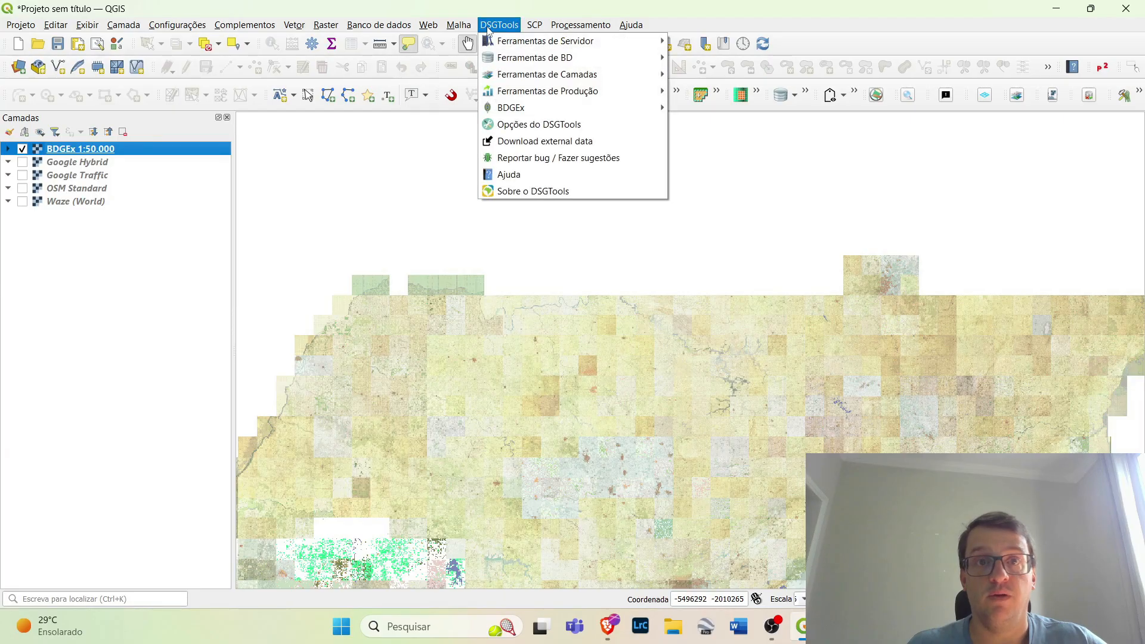
pyautogui.moveTo(596, 107)
pyautogui.moveTo(722, 108)
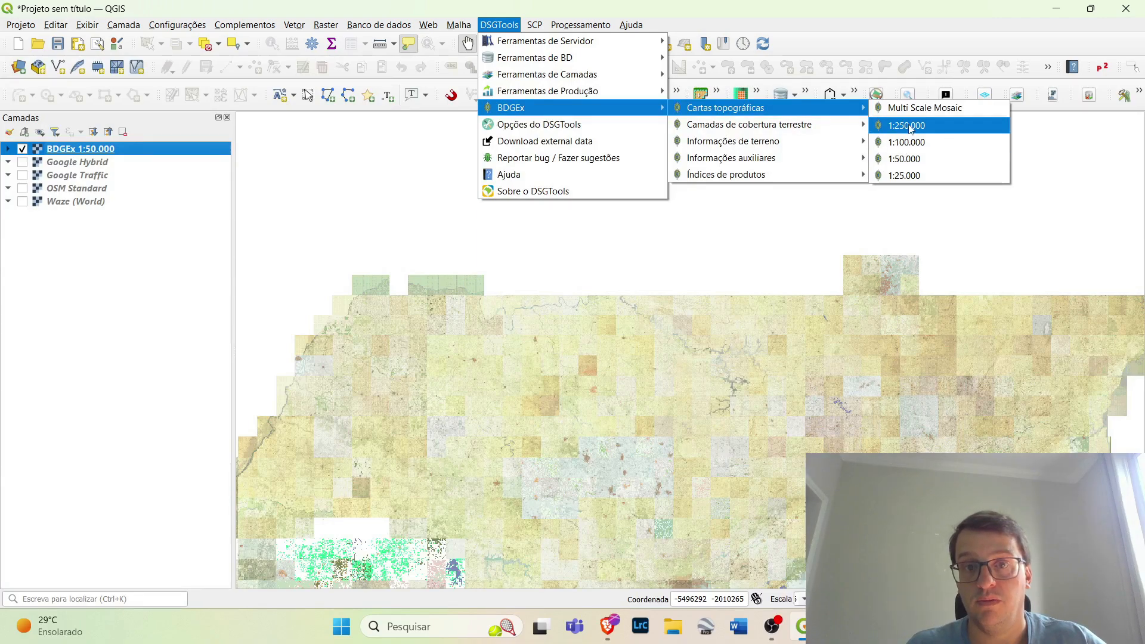
pyautogui.click(826, 16)
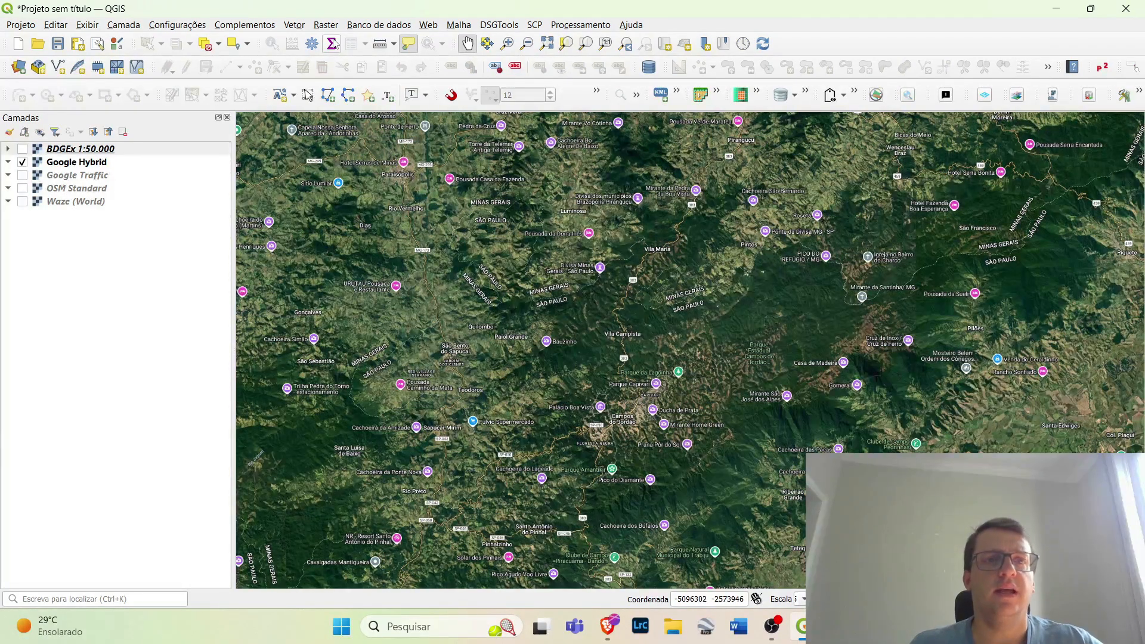
# Open the OpenTopography DEM Downloader and choose SRTM 30m as the DEM to download
pyautogui.click(326, 25)
pyautogui.moveTo(332, 93)
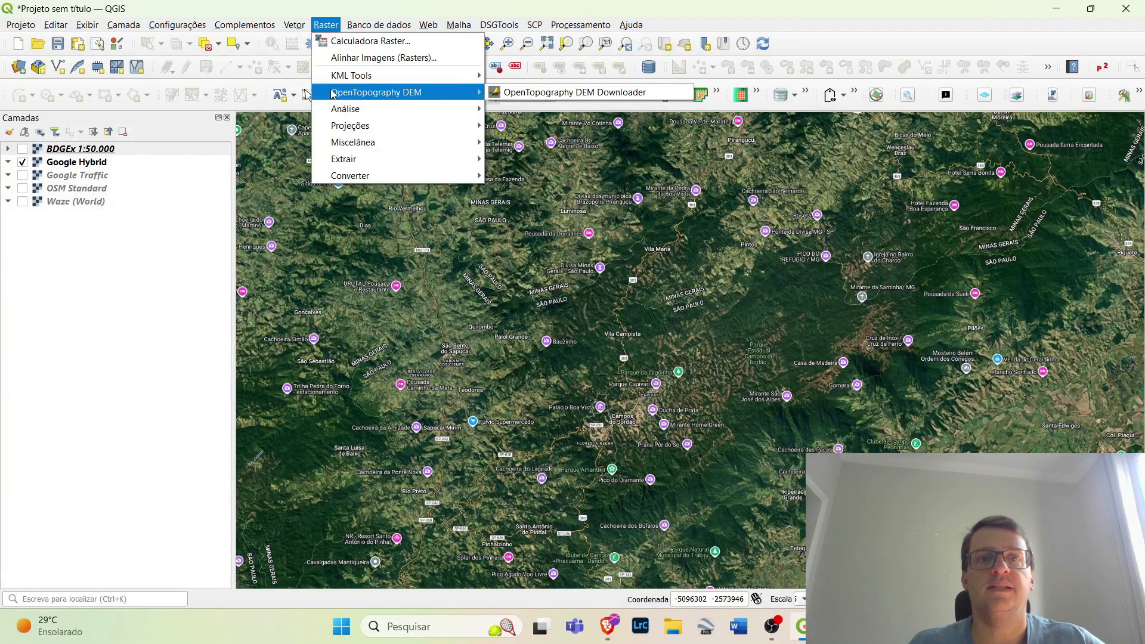
pyautogui.click(567, 95)
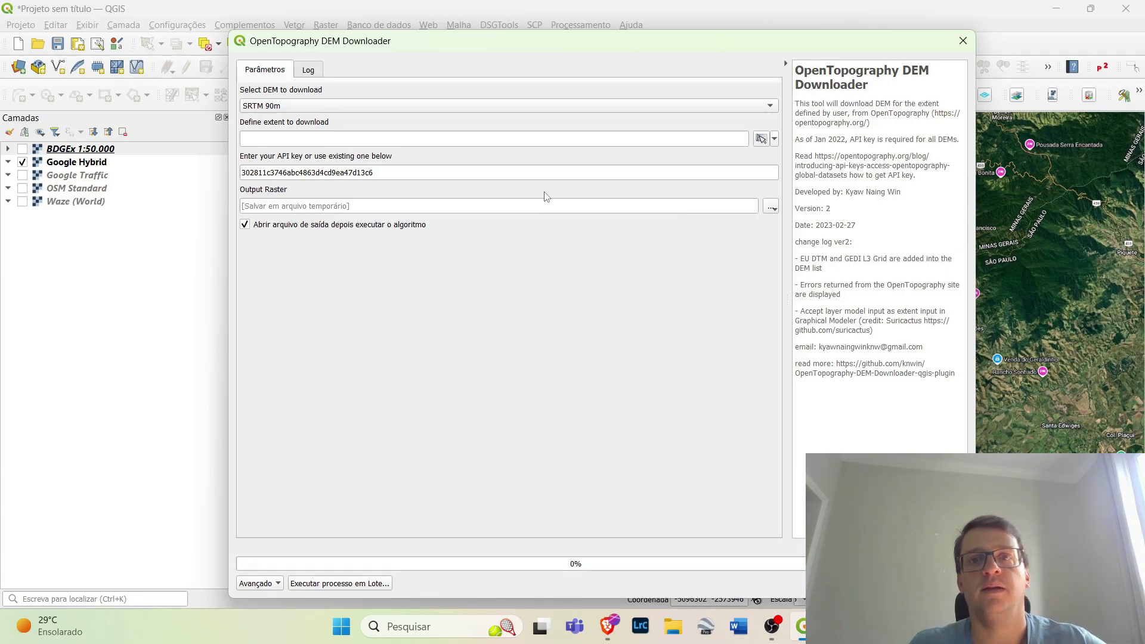
pyautogui.click(301, 106)
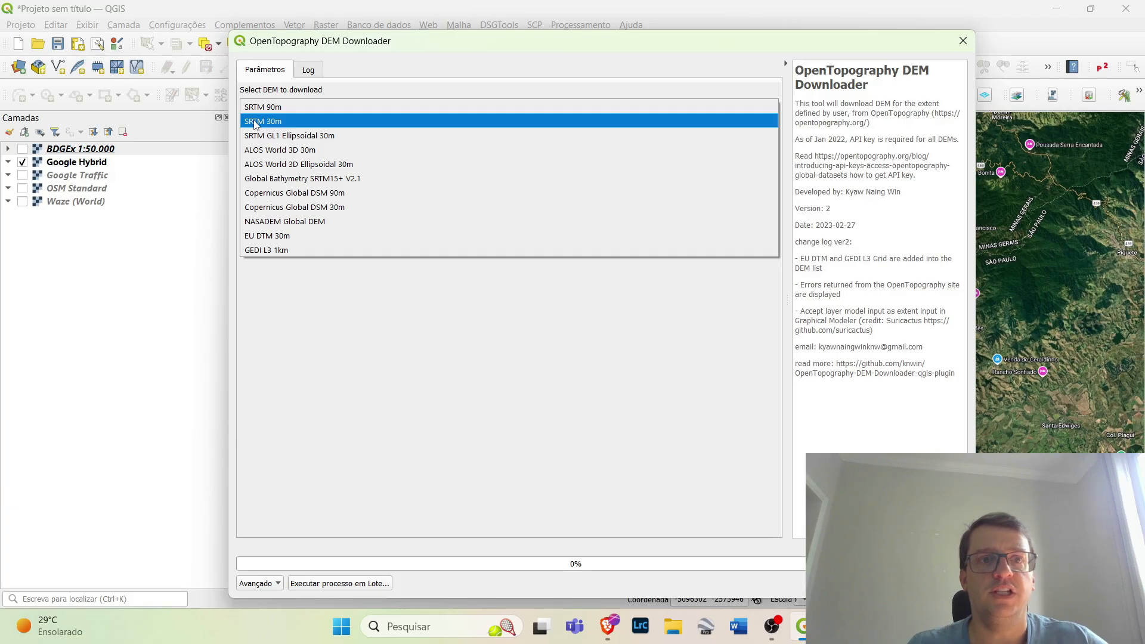
pyautogui.click(255, 124)
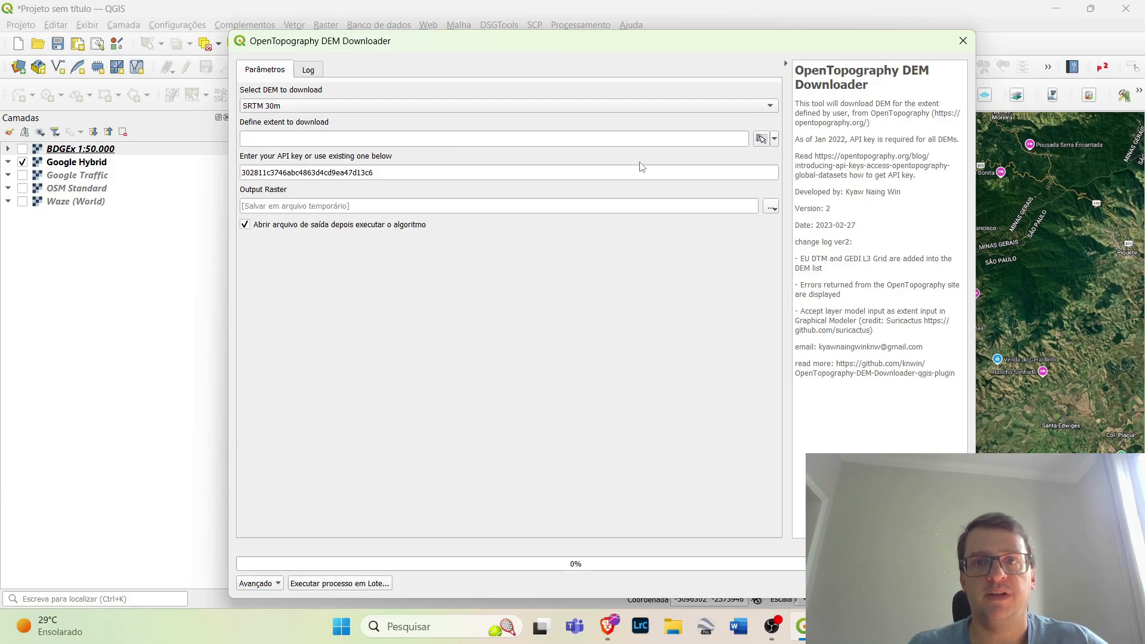
# Draw a download extent about 50 by 33 km around Vila Campista on the map canvas, run the DEM download and close the tool
pyautogui.click(775, 142)
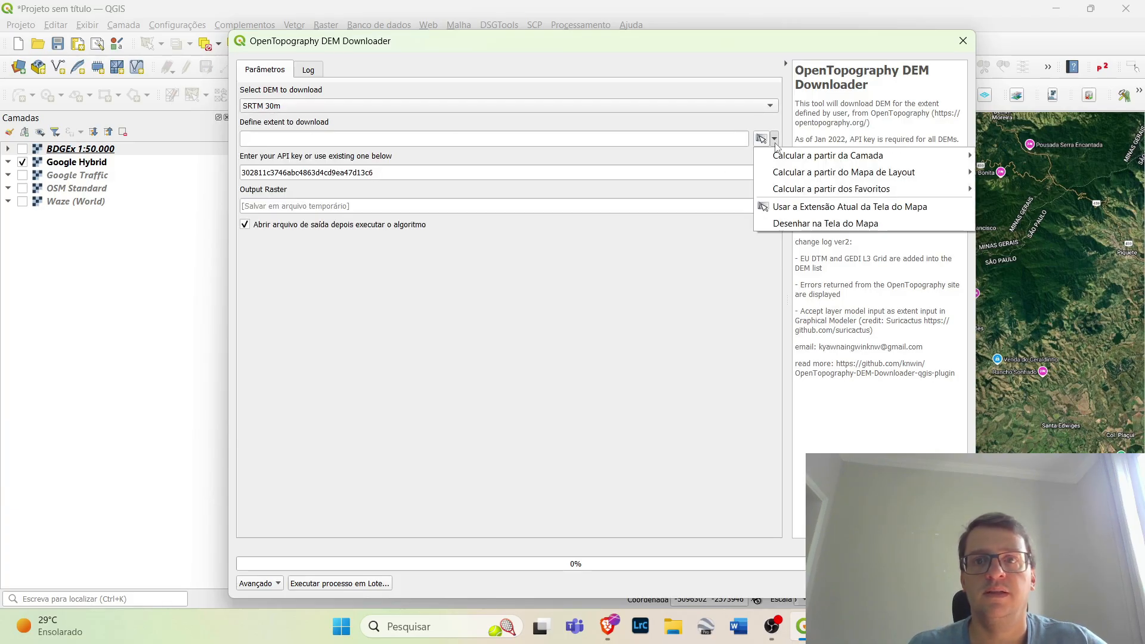
pyautogui.click(783, 229)
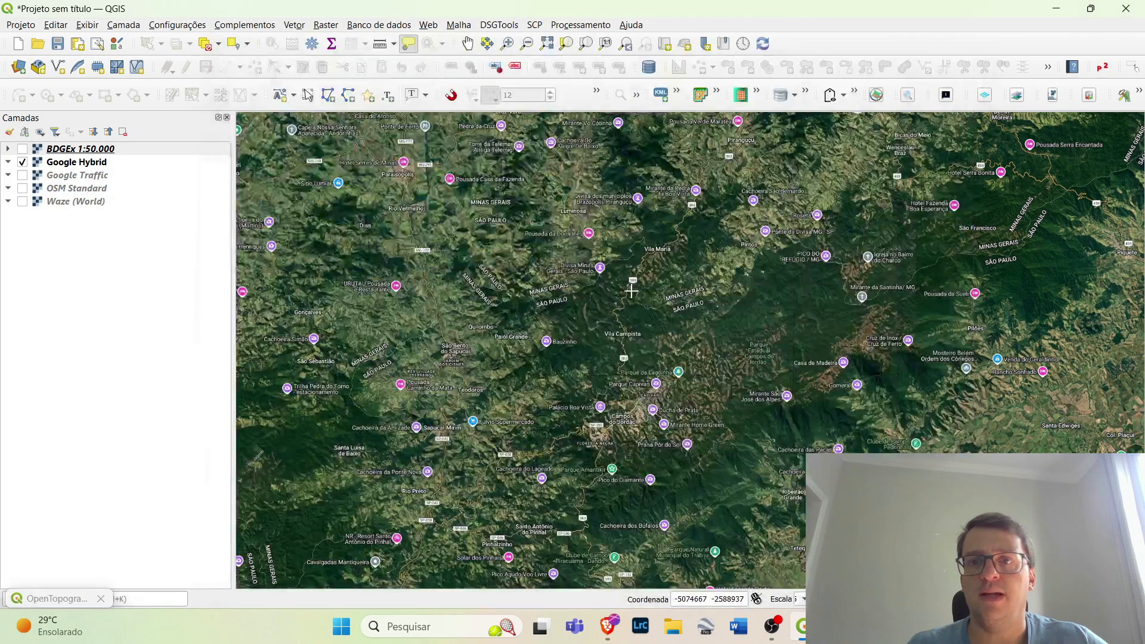
pyautogui.moveTo(484, 173); pyautogui.dragTo(1022, 527)
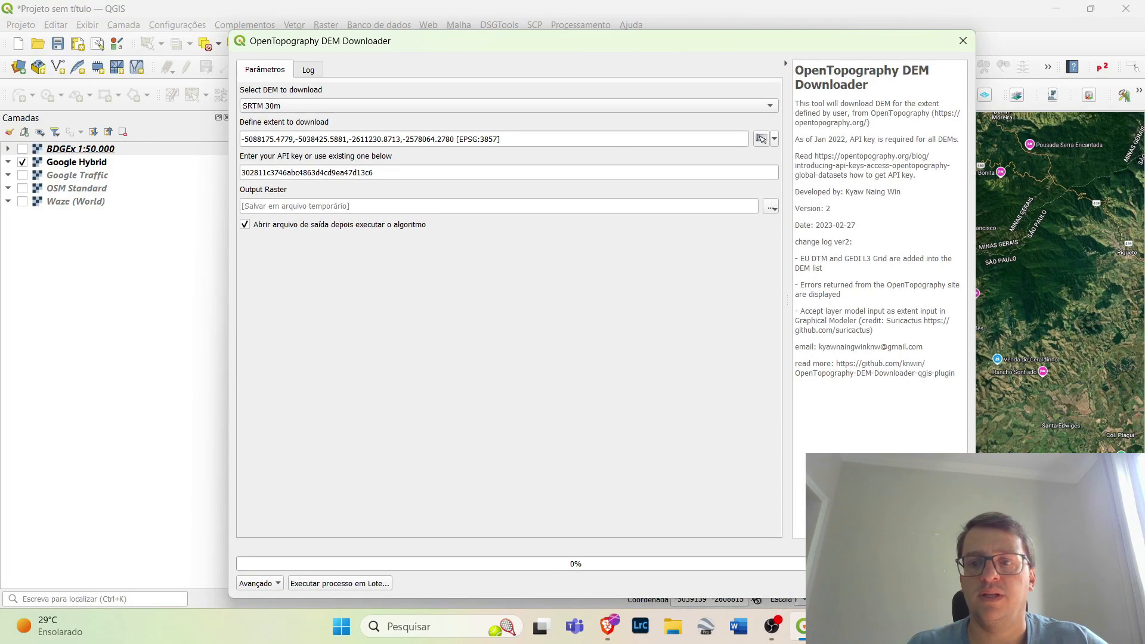
pyautogui.click(894, 583)
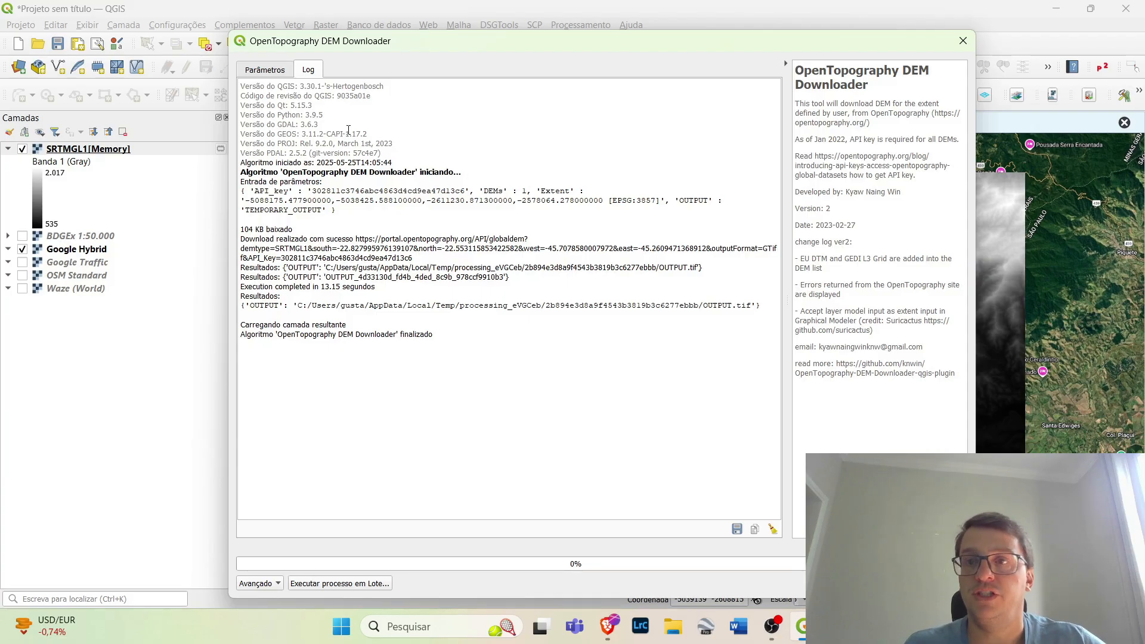
pyautogui.click(942, 584)
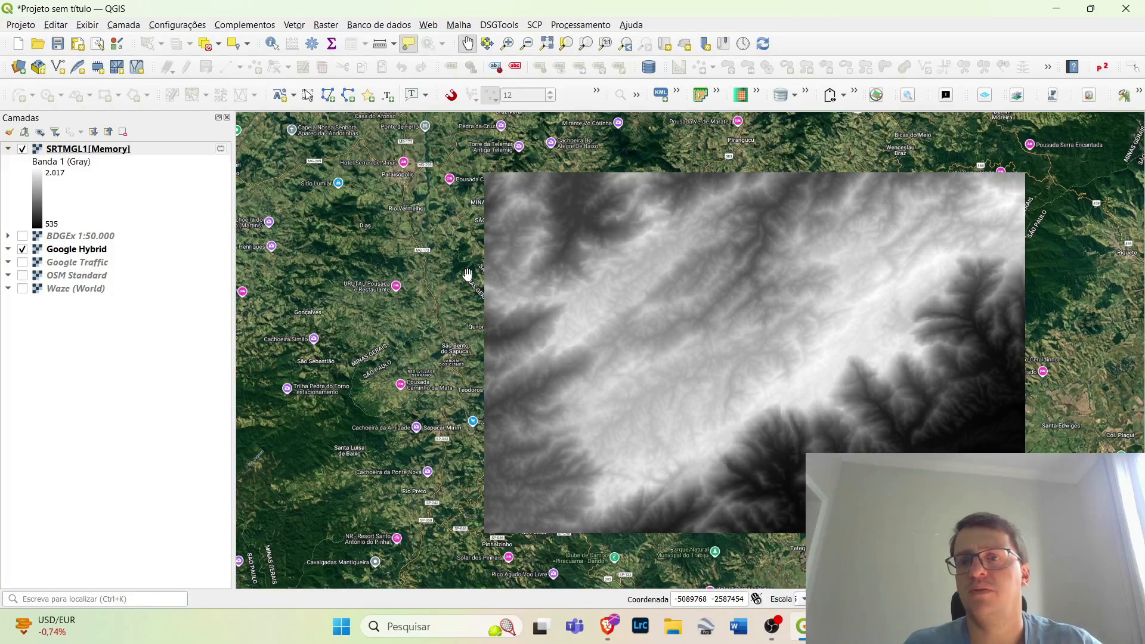
# Check the coordinate reference system and source file in the downloaded SRTM layer's properties, leaving them unmodified
pyautogui.rightClick(71, 150)
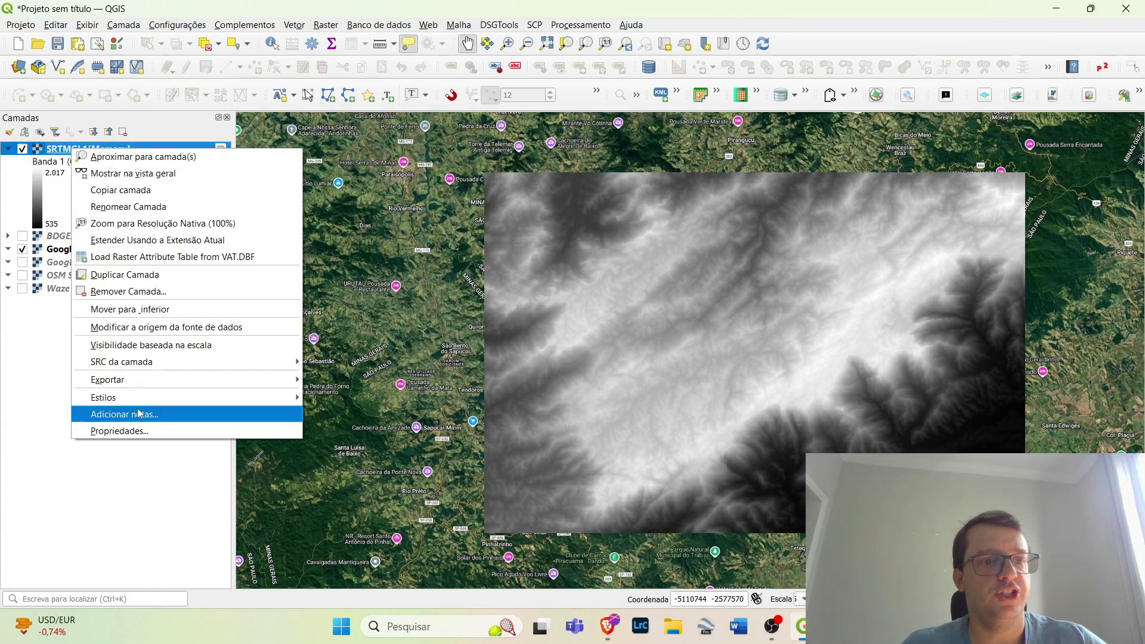
pyautogui.click(137, 431)
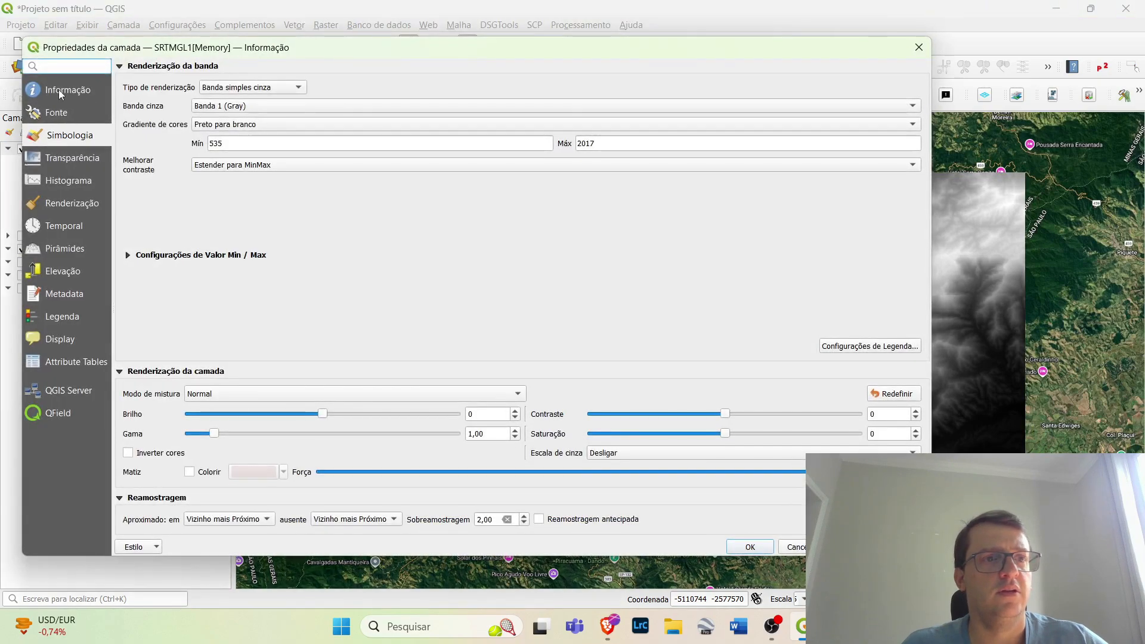
pyautogui.click(59, 91)
pyautogui.click(58, 113)
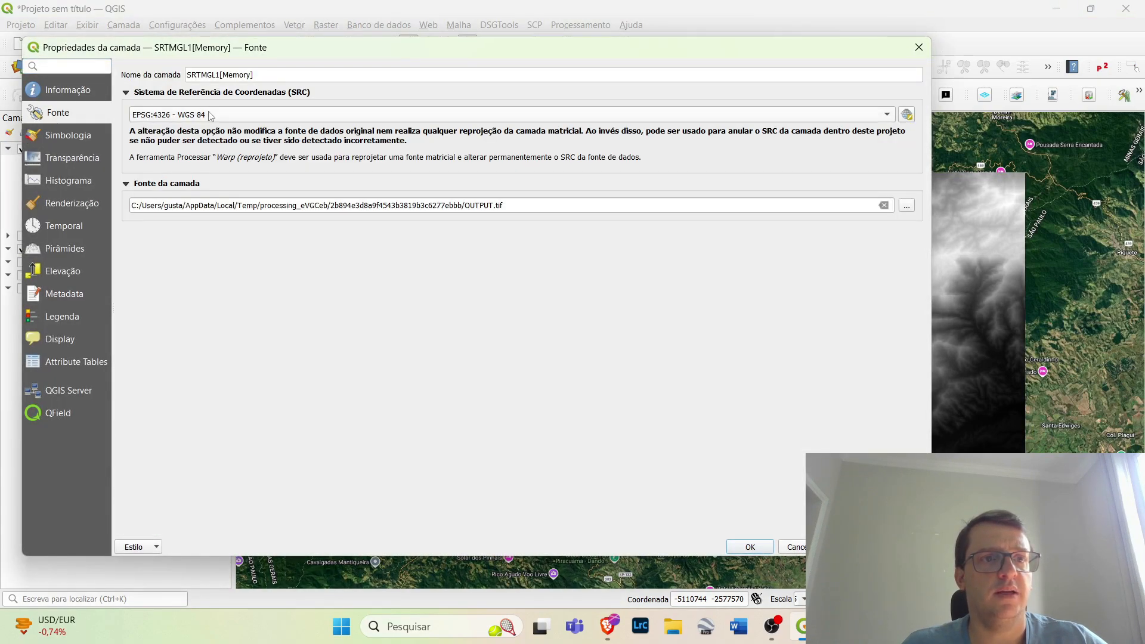
pyautogui.moveTo(233, 124)
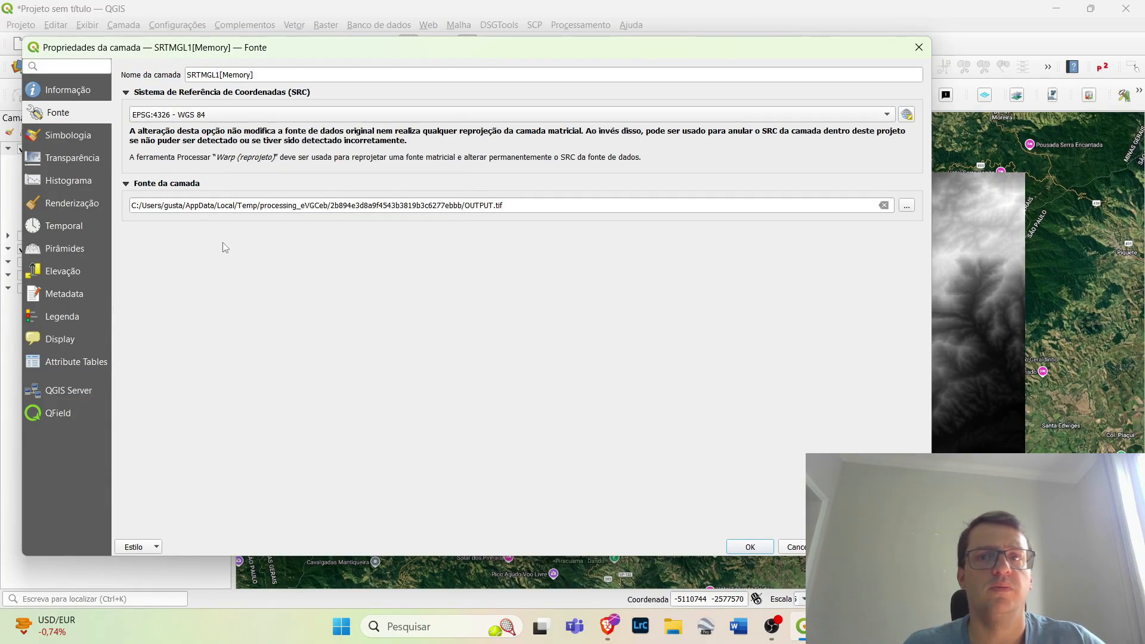
pyautogui.click(918, 48)
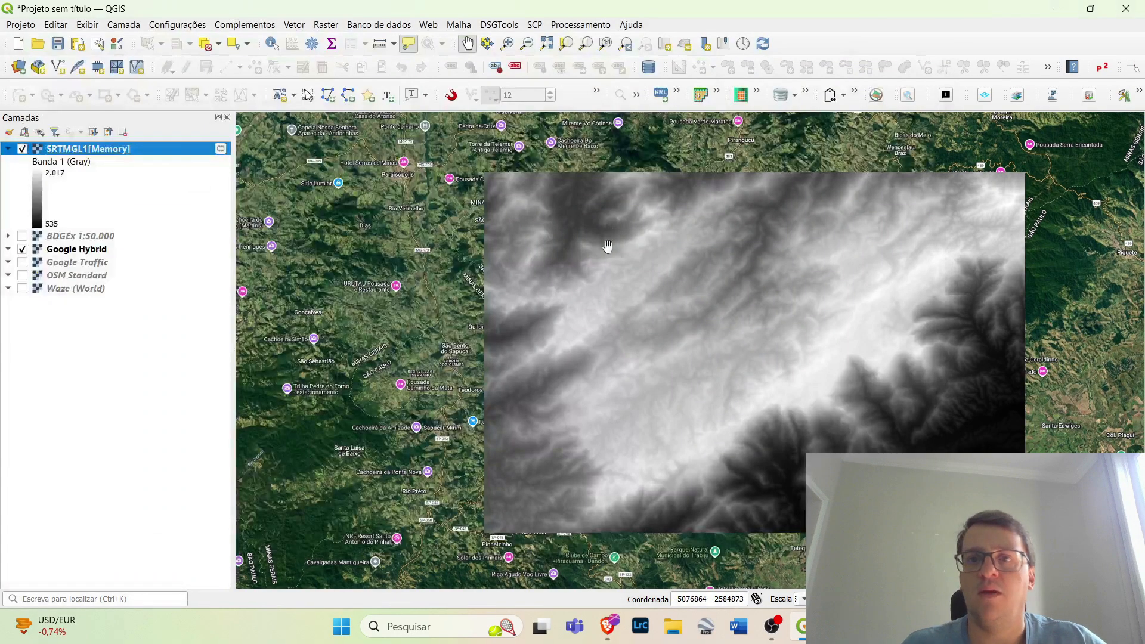